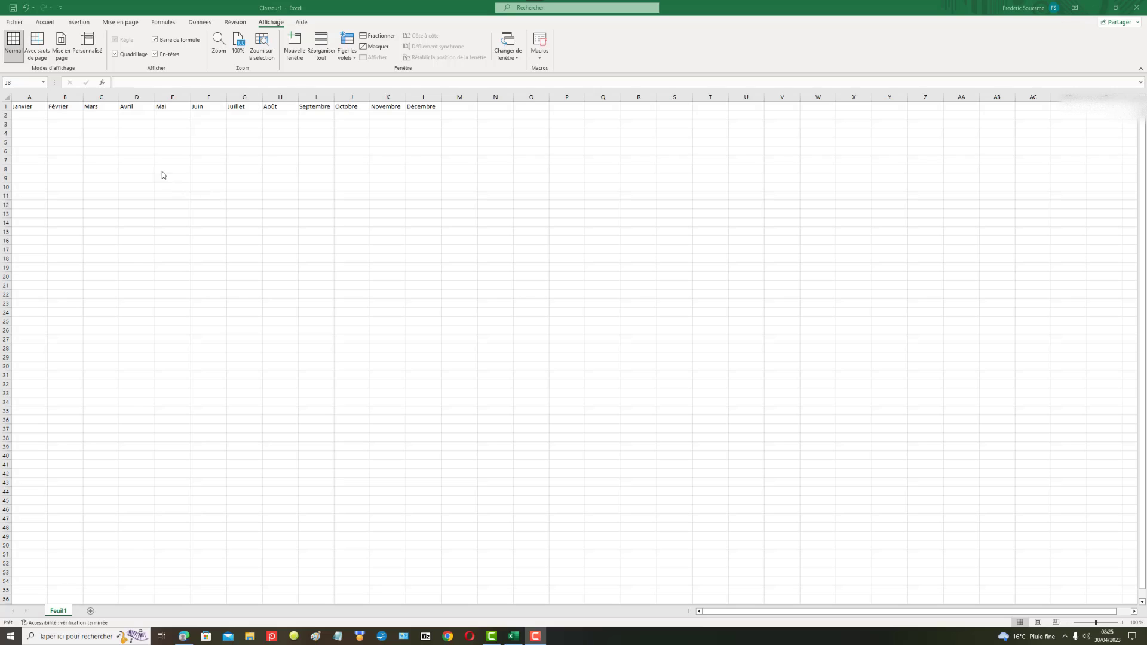
# Zoom the sheet to fit the selected cell J8, look across the month columns, and restore the zoom to 100%
pyautogui.click(14, 22)
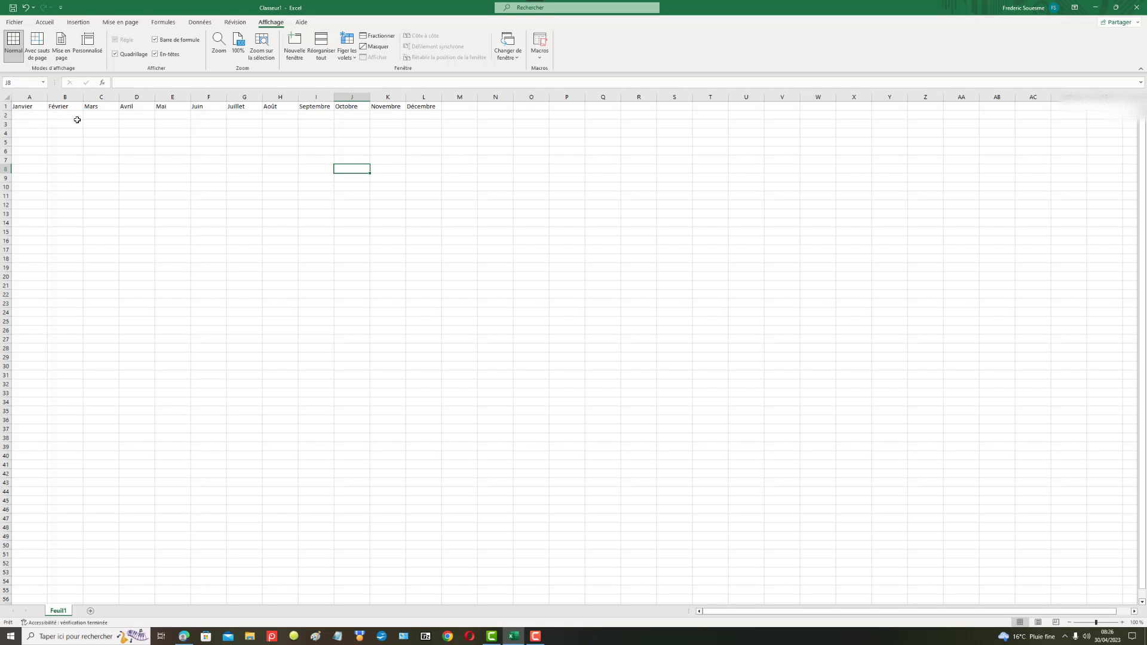
pyautogui.click(265, 59)
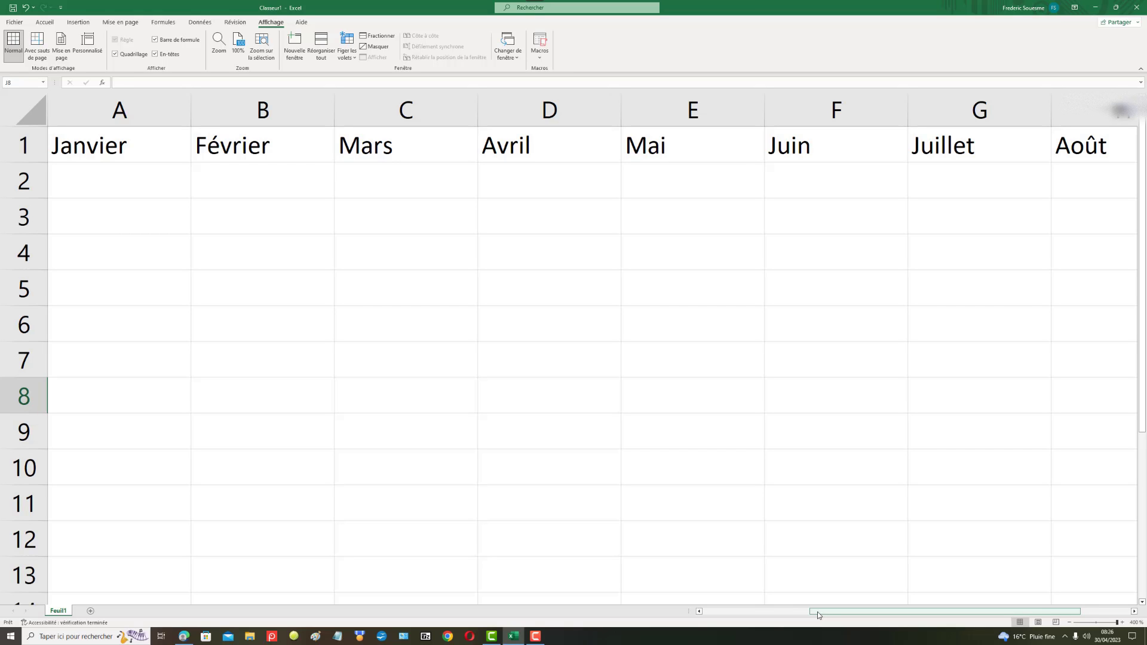
pyautogui.moveTo(817, 612); pyautogui.dragTo(887, 611)
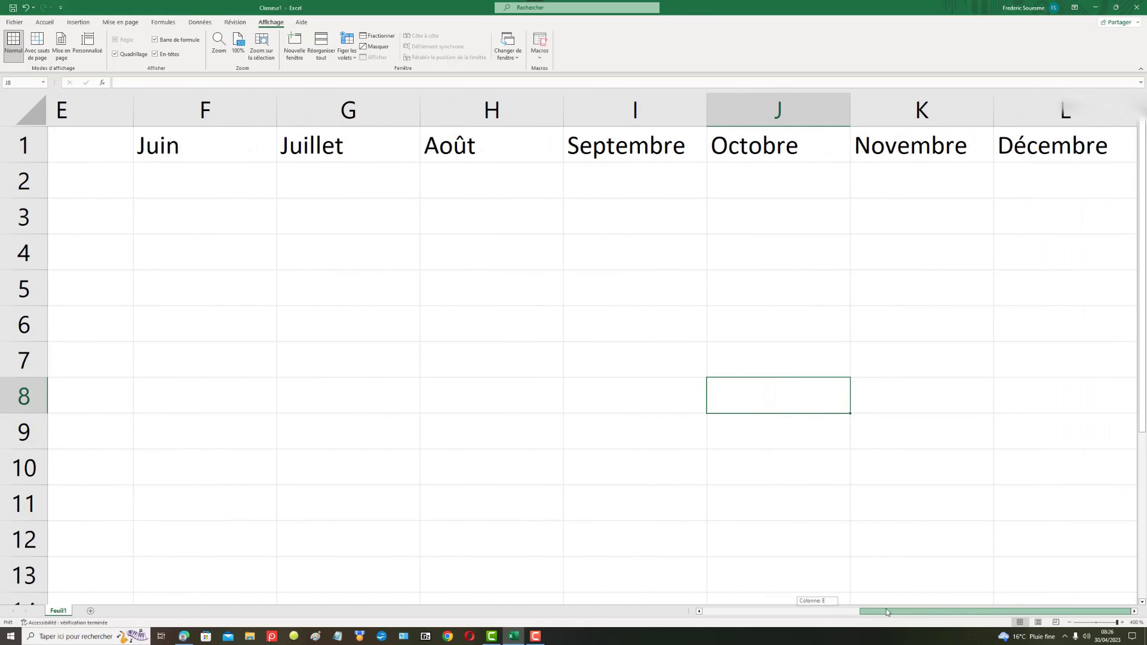
pyautogui.moveTo(975, 600); pyautogui.dragTo(818, 605)
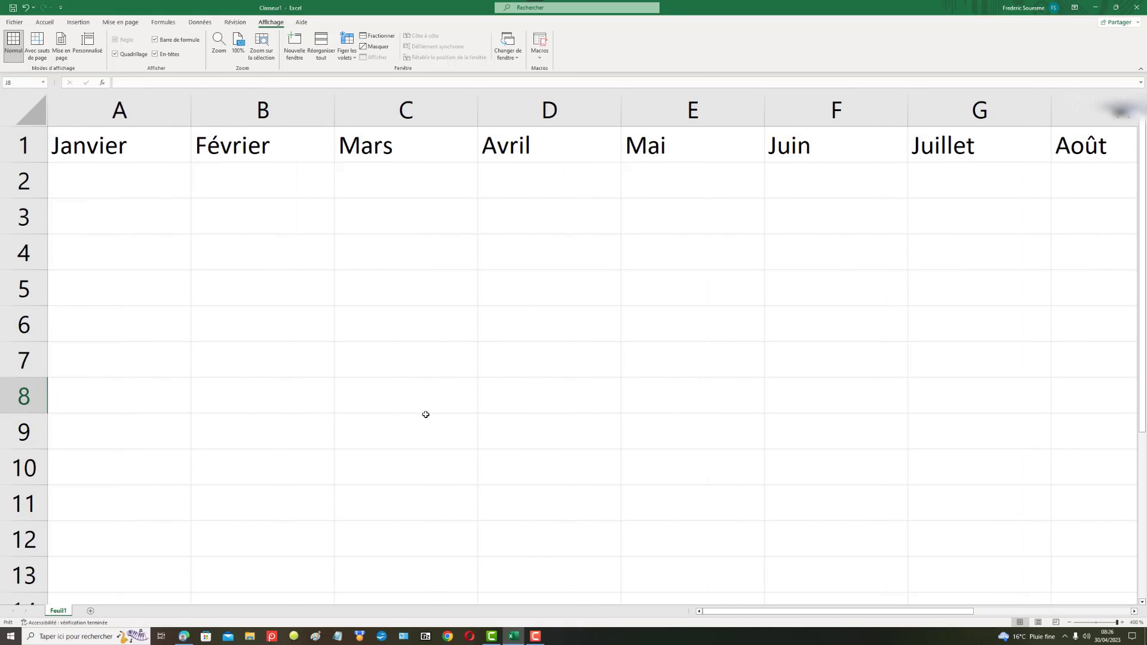
pyautogui.click(237, 52)
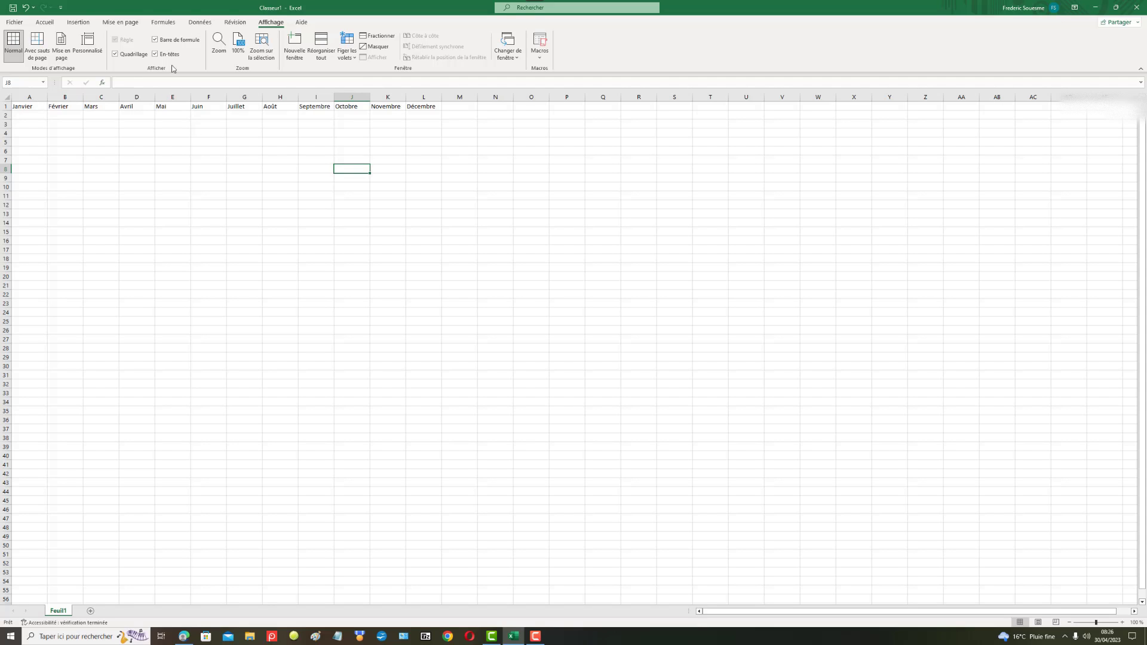
# Set the sheet's magnification to the preset 200%
pyautogui.click(218, 45)
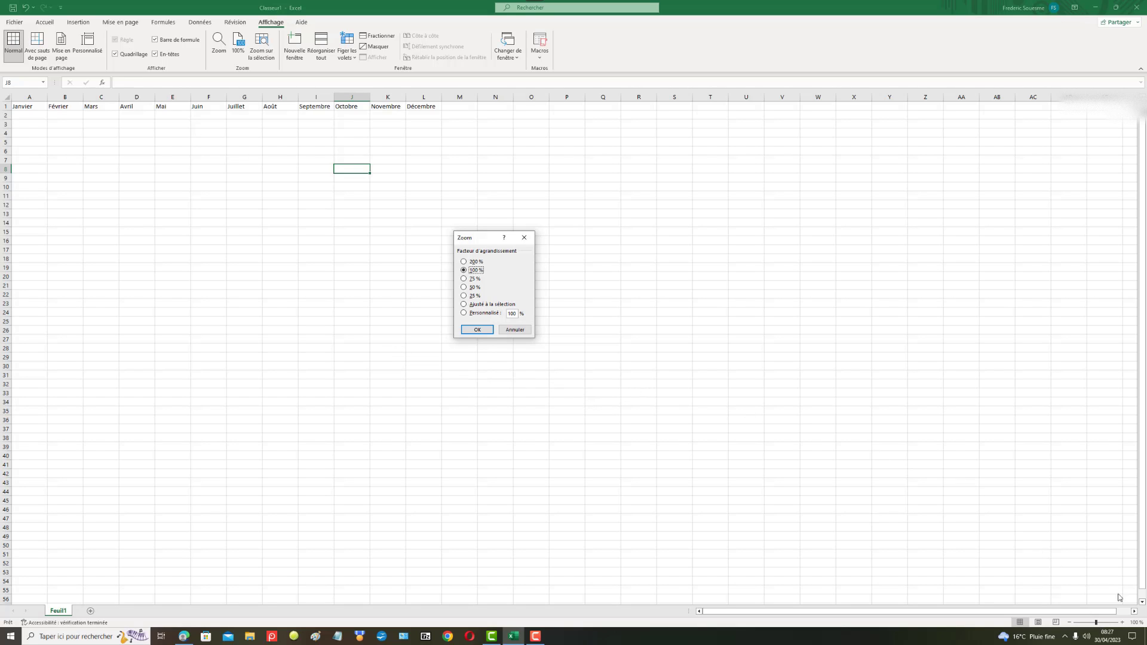
pyautogui.click(464, 262)
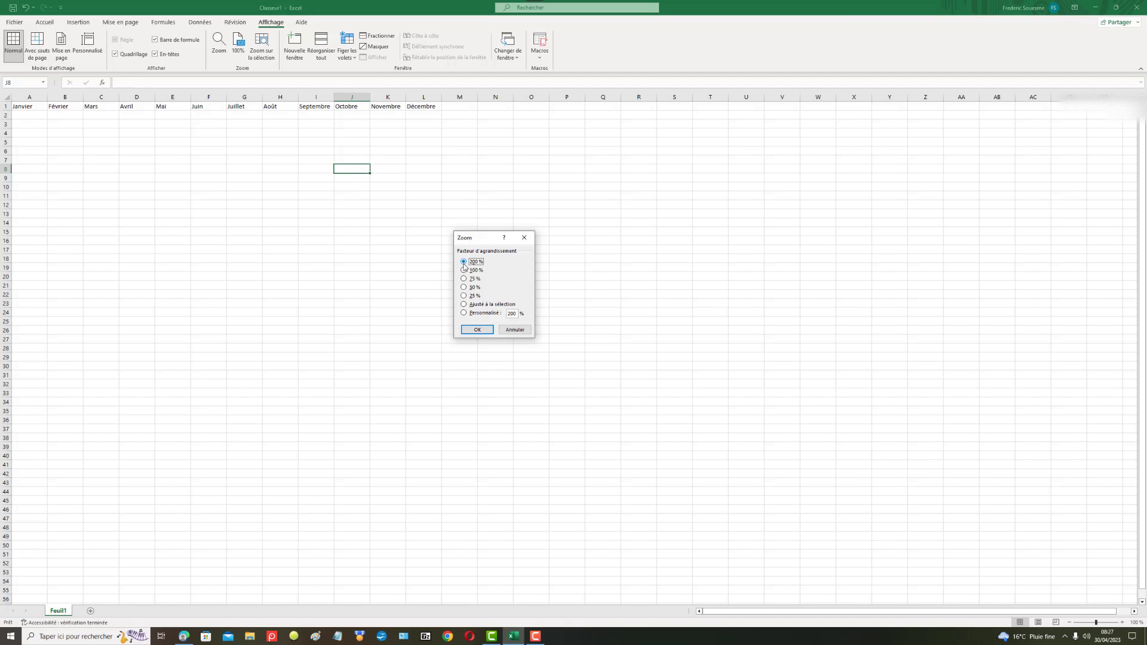
pyautogui.click(477, 330)
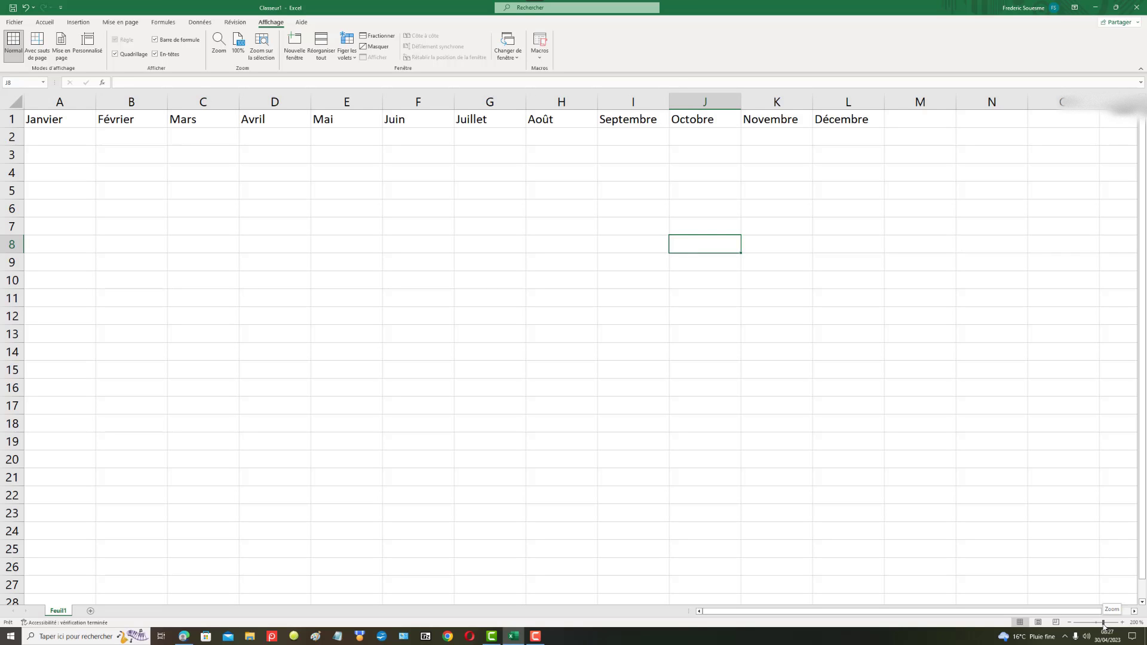
# Reduce the sheet's zoom freely to about 73%, and raise it again to 172%
pyautogui.moveTo(1103, 623)
pyautogui.mouseDown()
pyautogui.moveTo(1114, 623)
pyautogui.moveTo(1090, 625)
pyautogui.mouseUp()
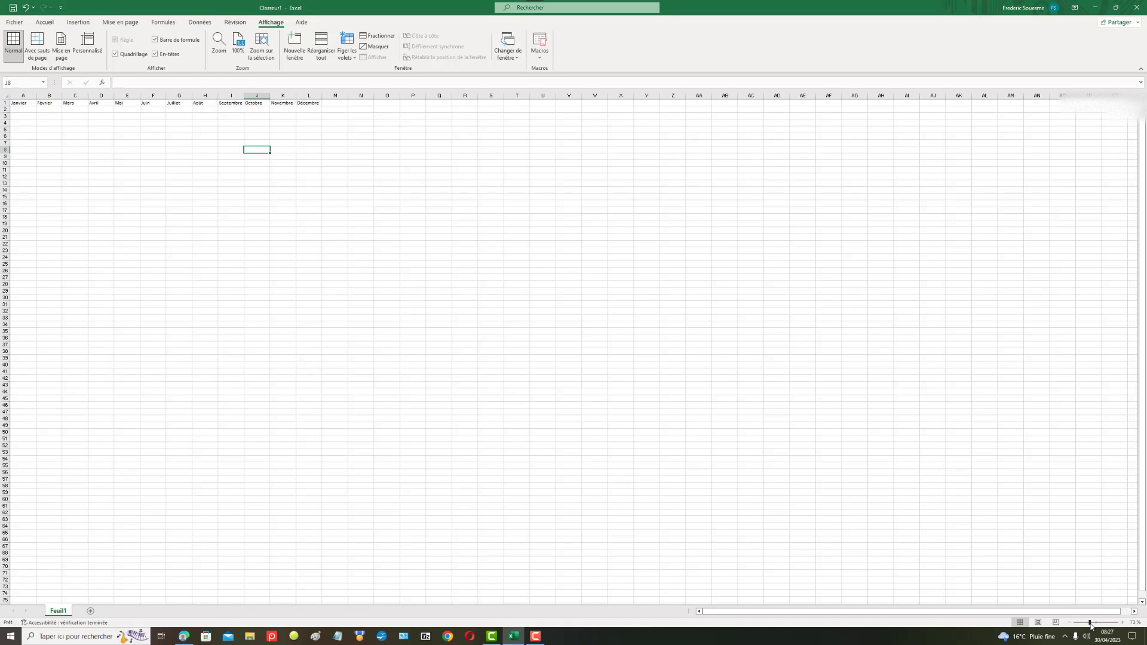
pyautogui.moveTo(1090, 624); pyautogui.dragTo(1103, 625)
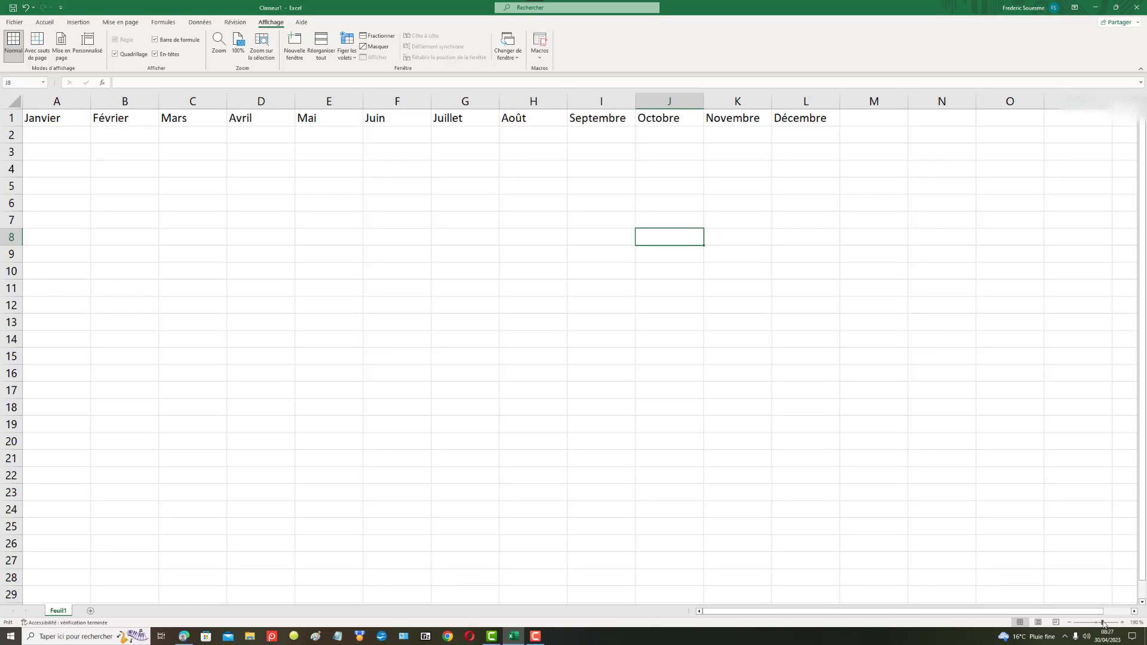
pyautogui.moveTo(1103, 625)
pyautogui.mouseDown()
pyautogui.moveTo(1093, 625)
pyautogui.moveTo(1112, 622)
pyautogui.moveTo(1086, 626)
pyautogui.moveTo(1102, 624)
pyautogui.mouseUp()
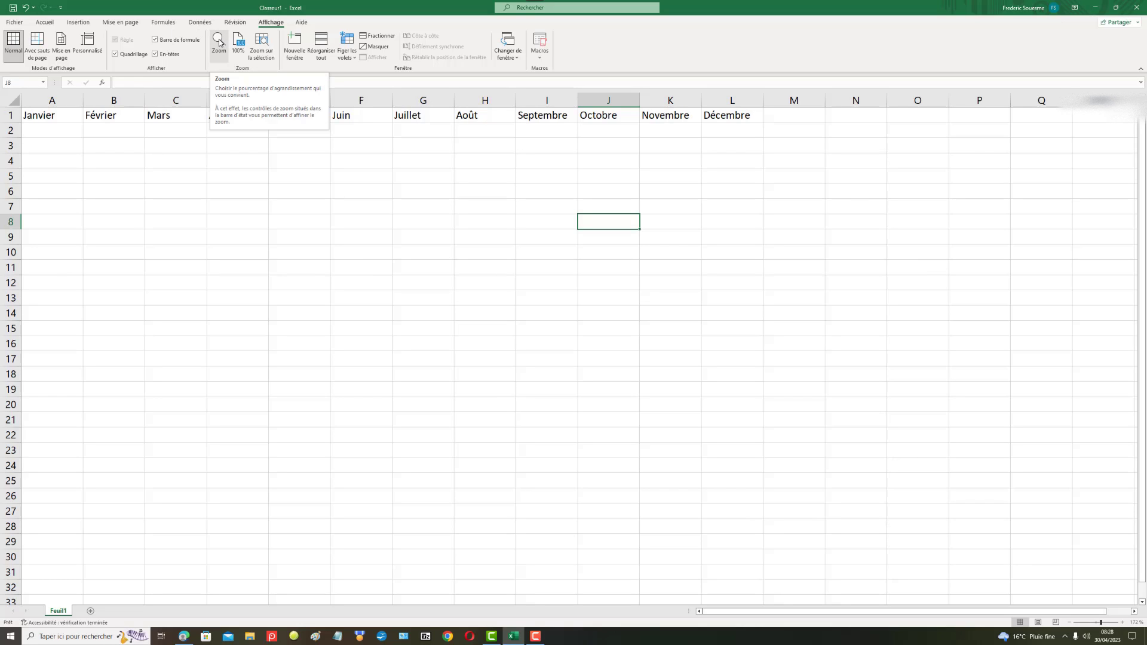
# Set the sheet's magnification to the preset 75%
pyautogui.click(219, 42)
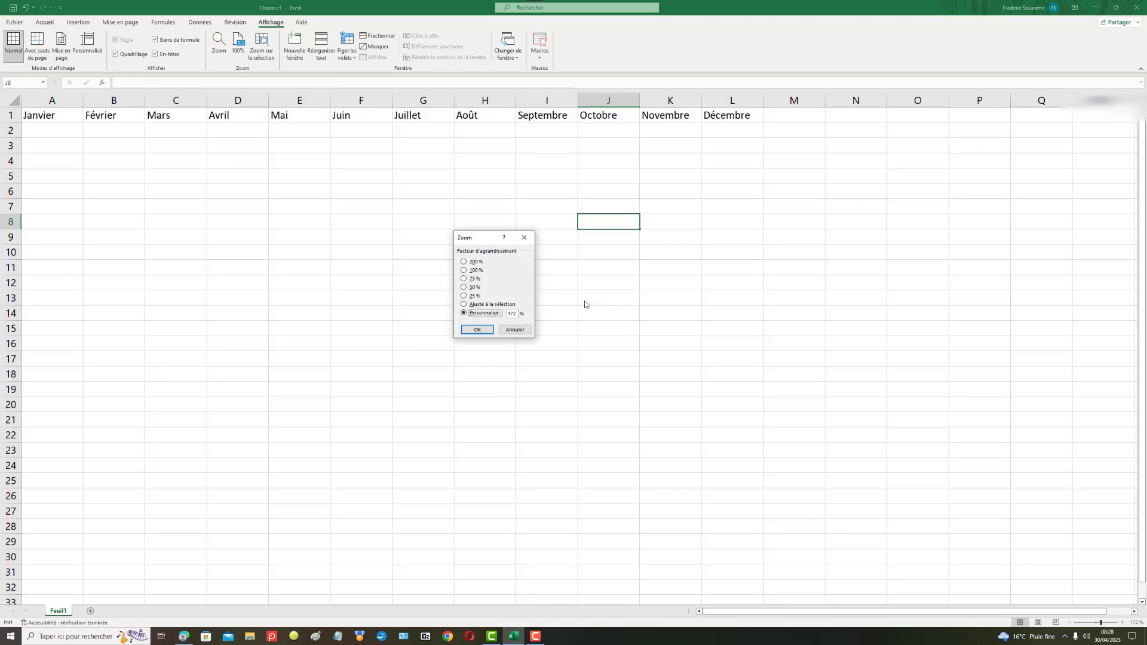
pyautogui.click(464, 279)
pyautogui.click(478, 329)
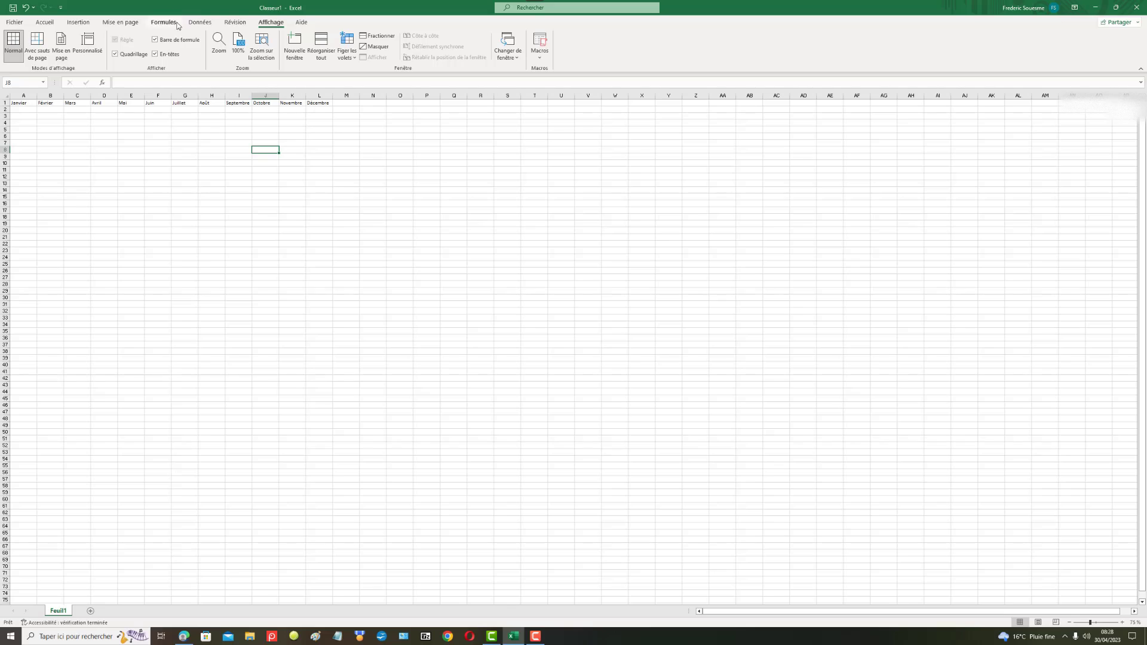
# Set the sheet's magnification to the preset 25%, and reset it to 100%
pyautogui.click(219, 47)
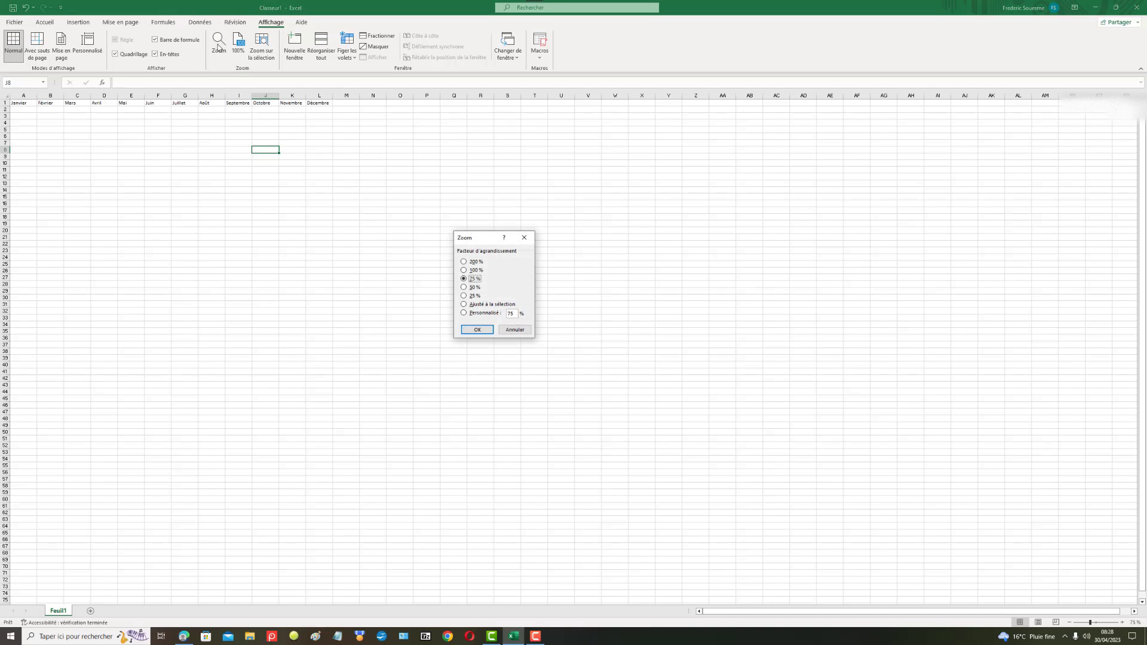
pyautogui.click(464, 288)
pyautogui.click(464, 295)
pyautogui.click(476, 329)
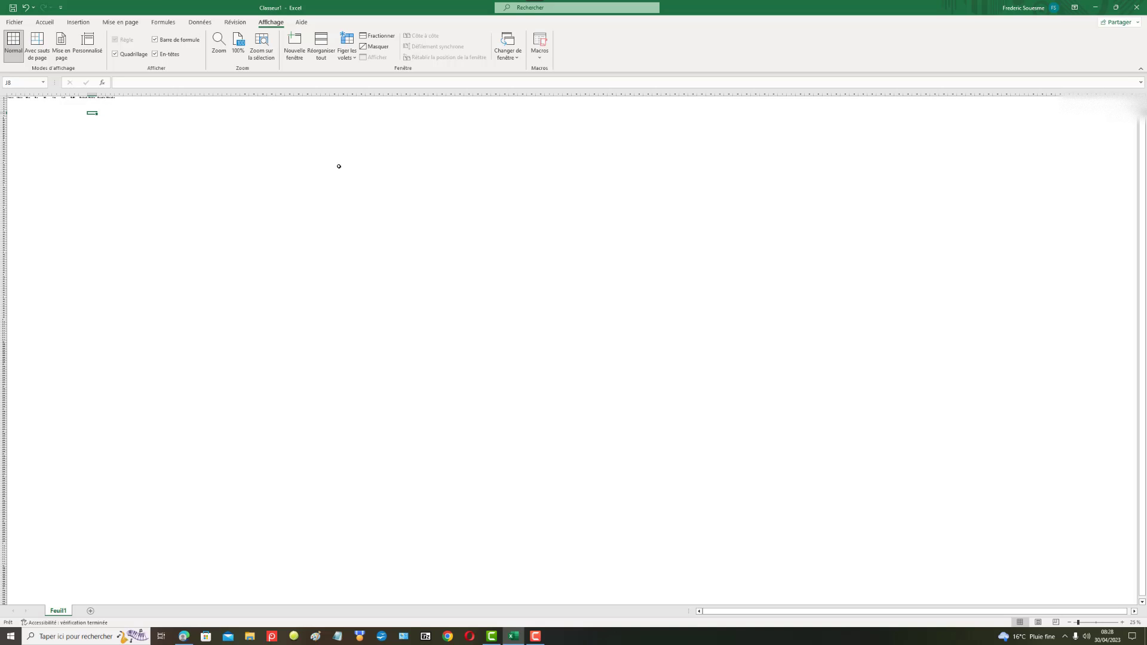
pyautogui.click(242, 55)
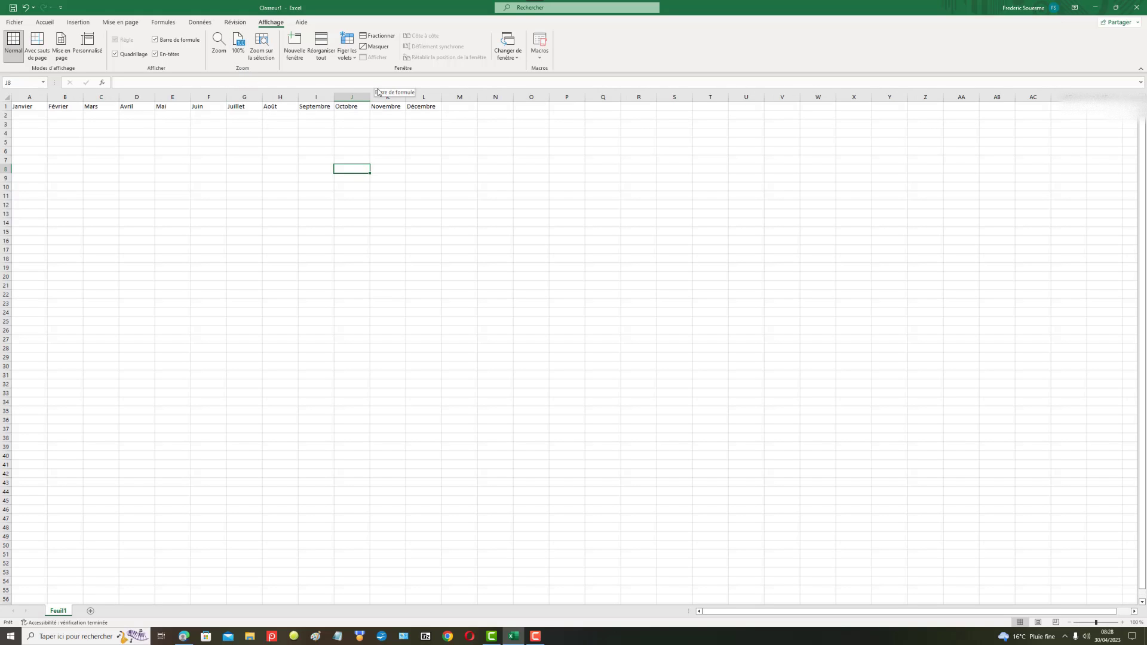
# Set the magnification to fit the selection, cell J8, using the Zoom settings
pyautogui.click(220, 47)
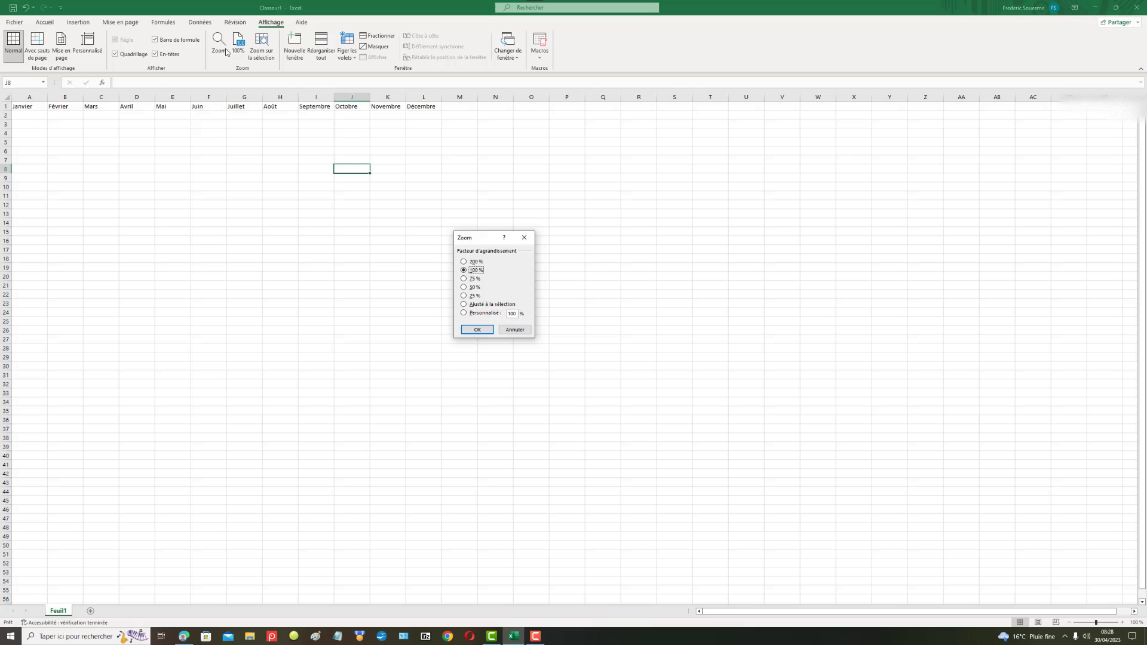
pyautogui.click(463, 304)
pyautogui.click(477, 330)
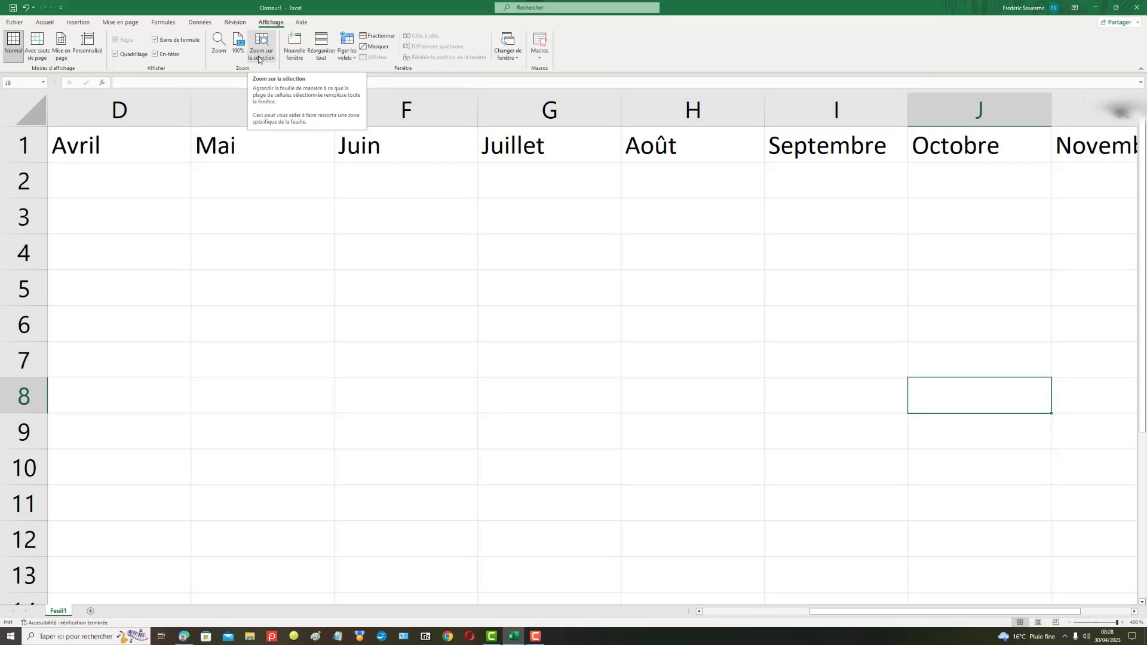
# Set a custom magnification of 250% for the sheet
pyautogui.click(219, 45)
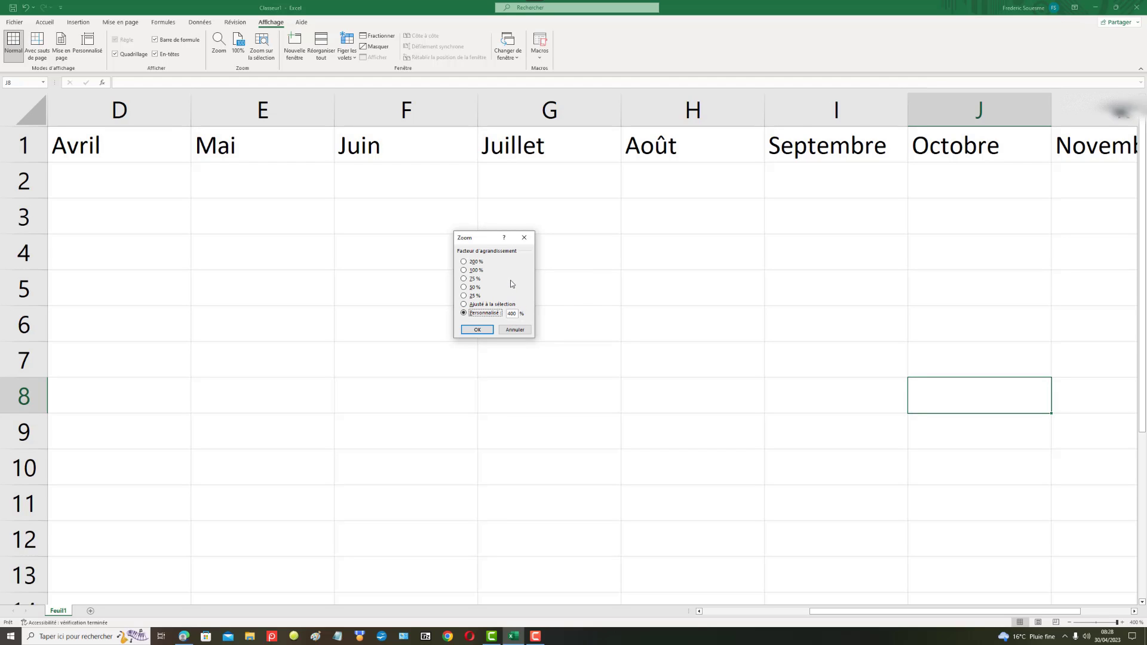
pyautogui.doubleClick(515, 313)
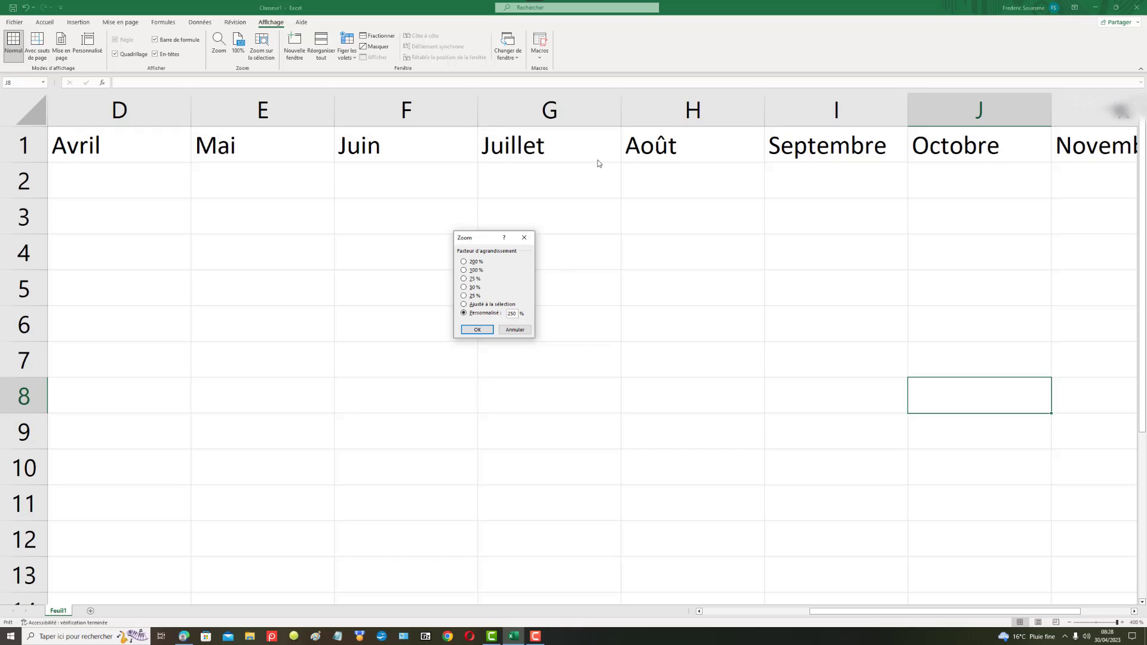
pyautogui.click(472, 330)
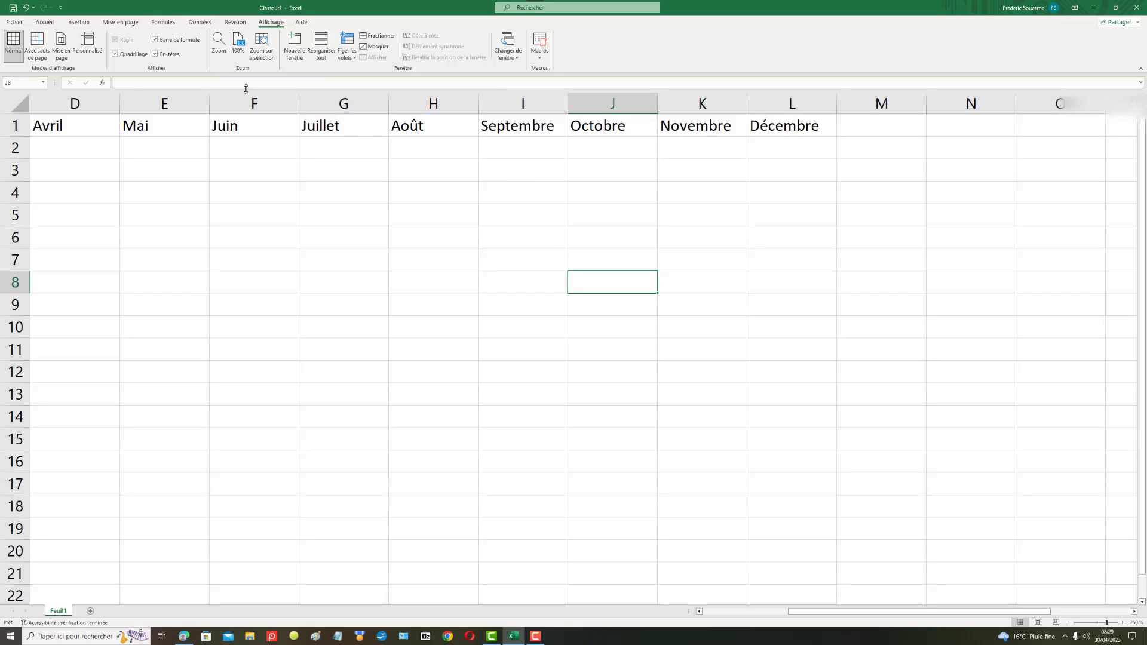
# Set a custom magnification of 115% and bring the month headings back into view from column A
pyautogui.click(221, 51)
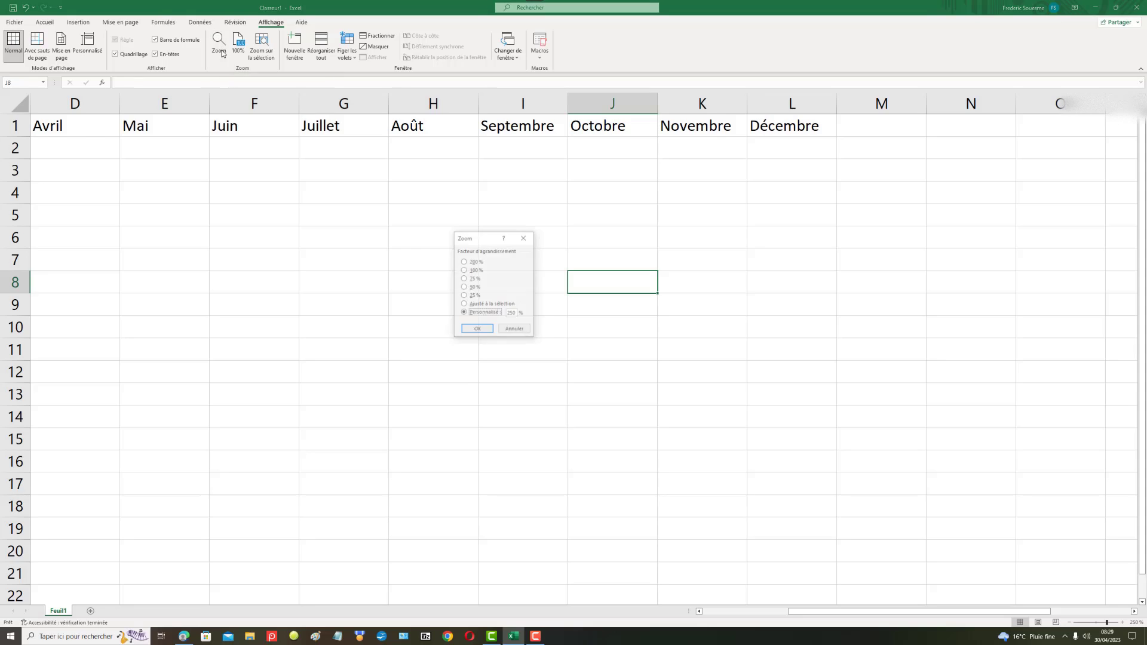
pyautogui.doubleClick(517, 313)
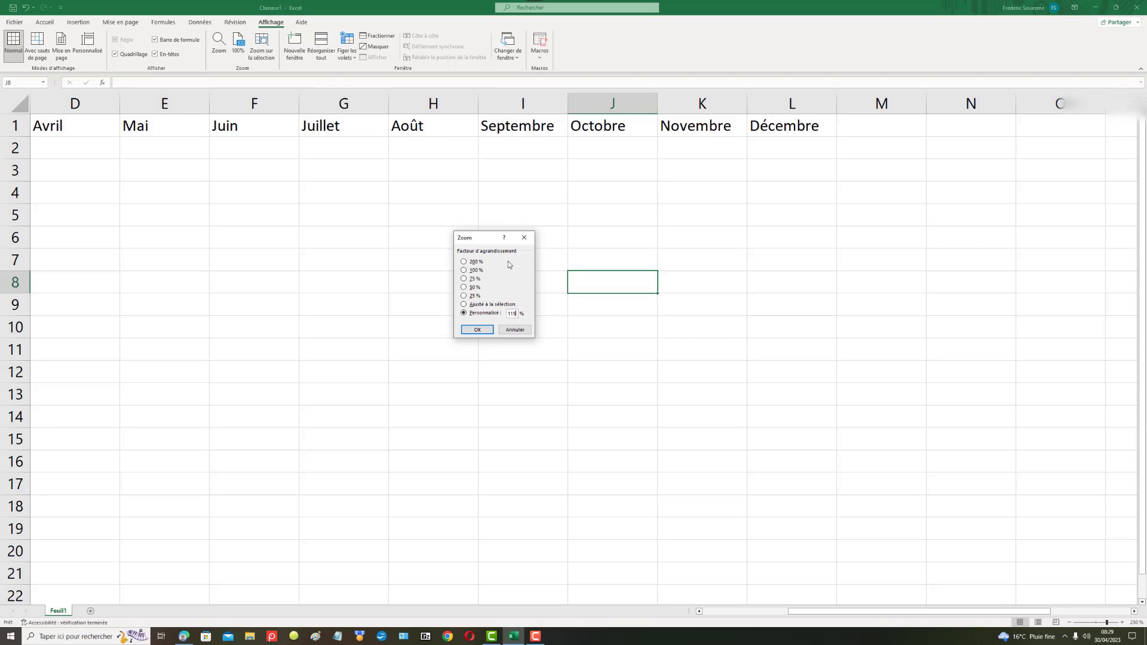
pyautogui.click(480, 330)
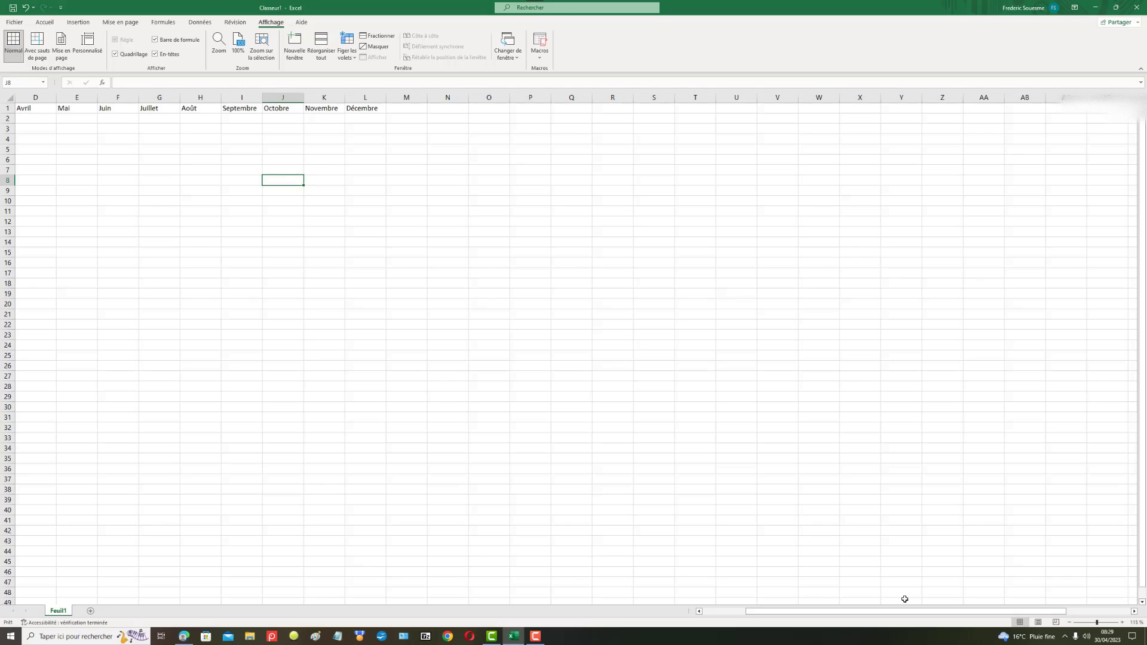
pyautogui.moveTo(904, 611); pyautogui.dragTo(745, 621)
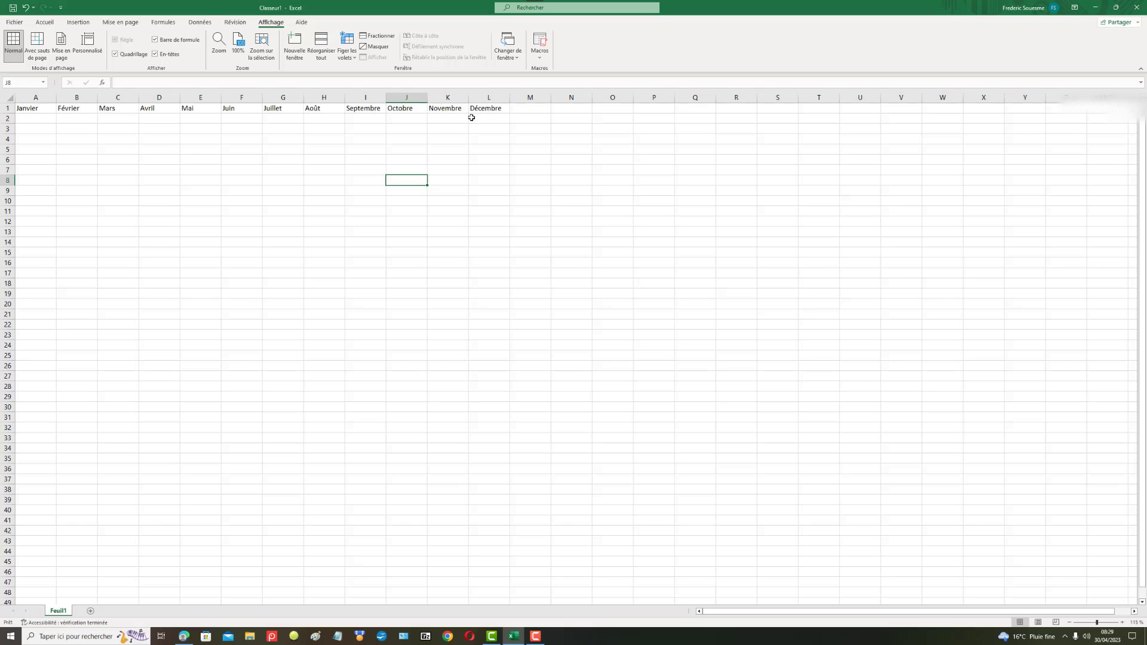
# Set the font size of the month headings from Janvier to Décembre (A1:L1) to 16
pyautogui.click(46, 24)
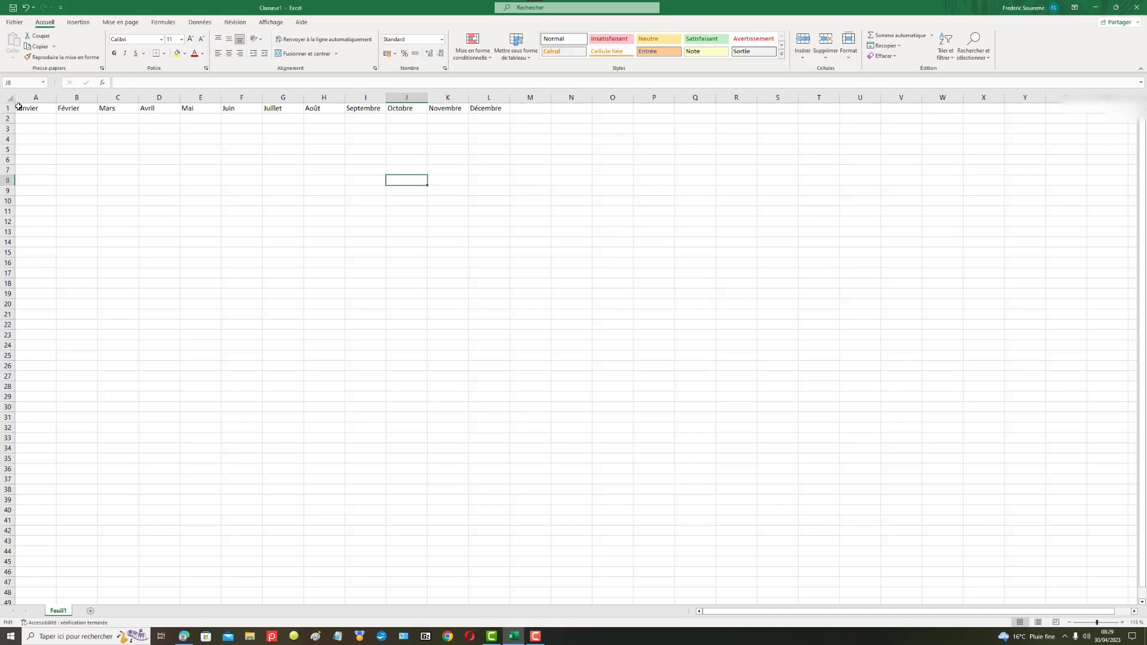
pyautogui.moveTo(18, 106); pyautogui.dragTo(476, 98)
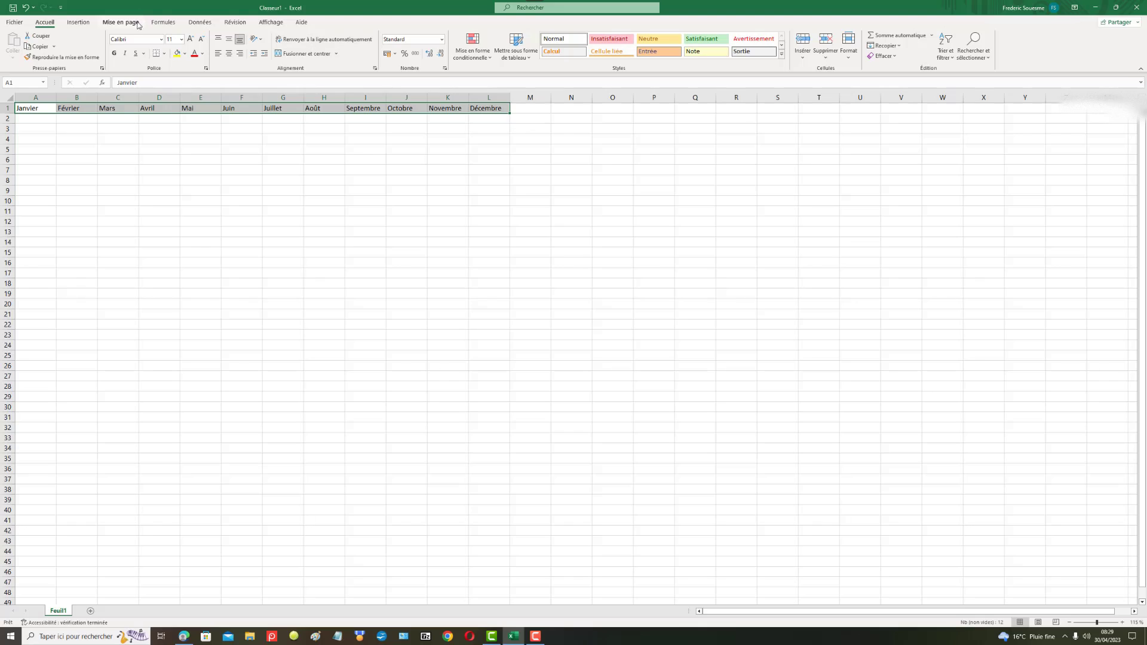
pyautogui.click(181, 39)
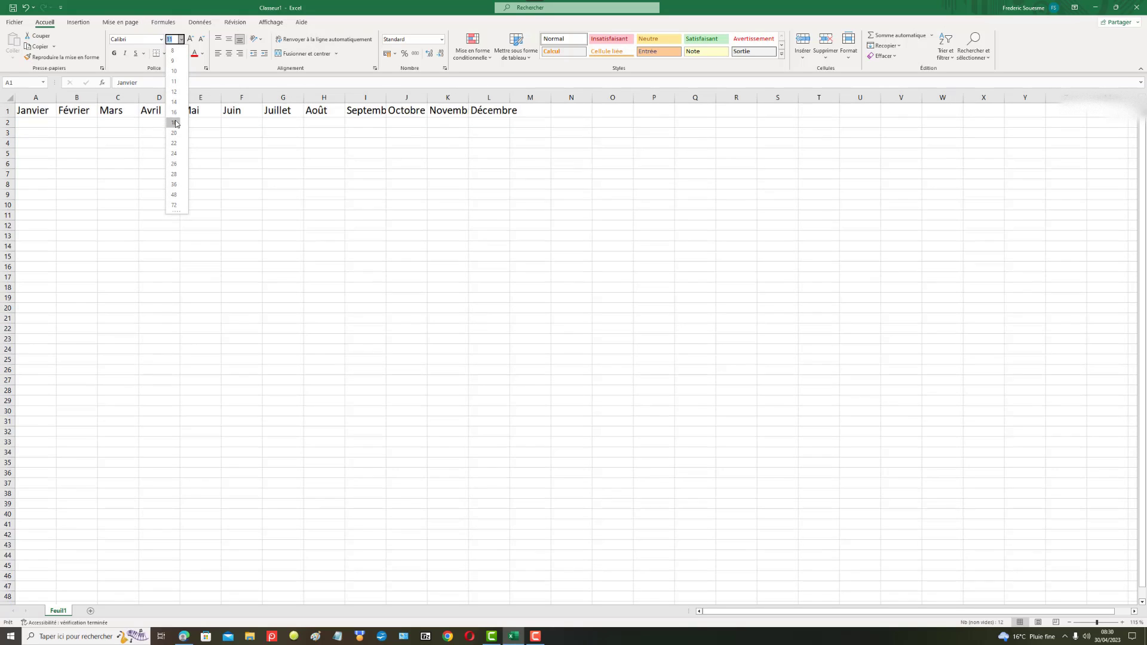
pyautogui.click(174, 112)
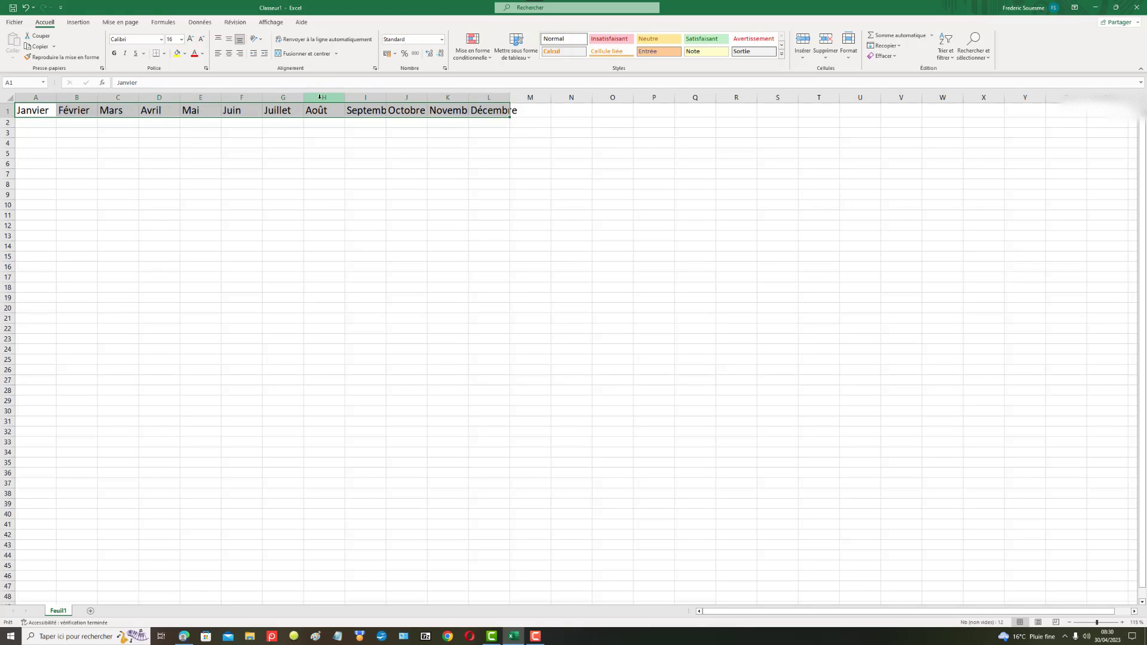
# Narrow the Juillet column slightly and autofit the Décembre, Novembre and Septembre columns to their headings
pyautogui.moveTo(303, 97); pyautogui.dragTo(293, 96)
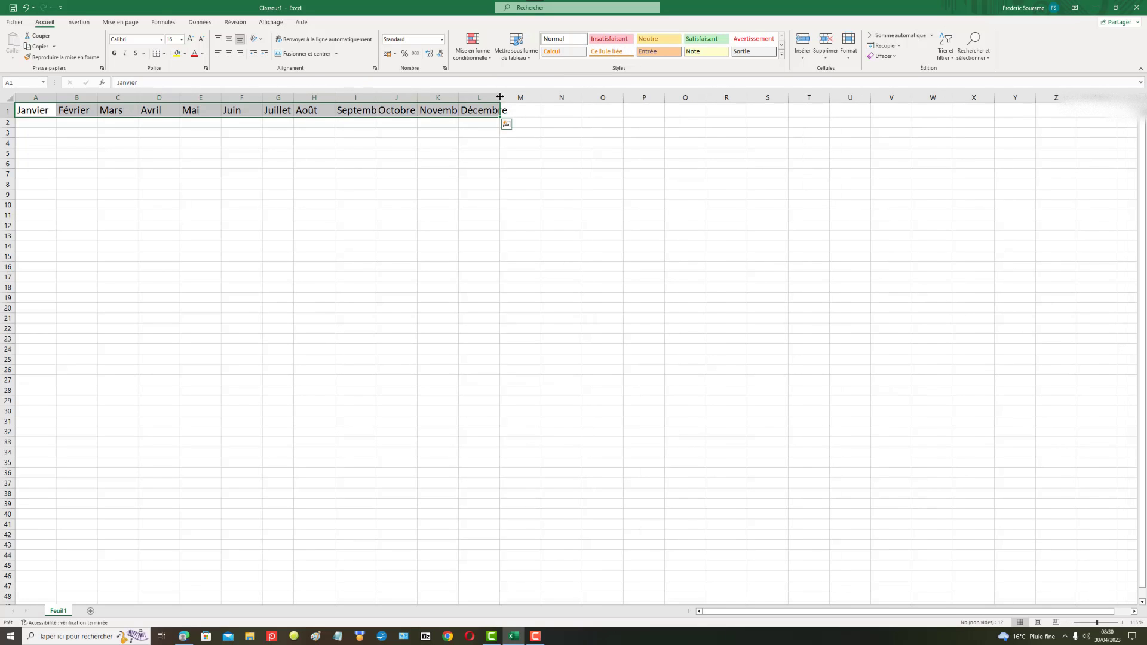
pyautogui.doubleClick(500, 97)
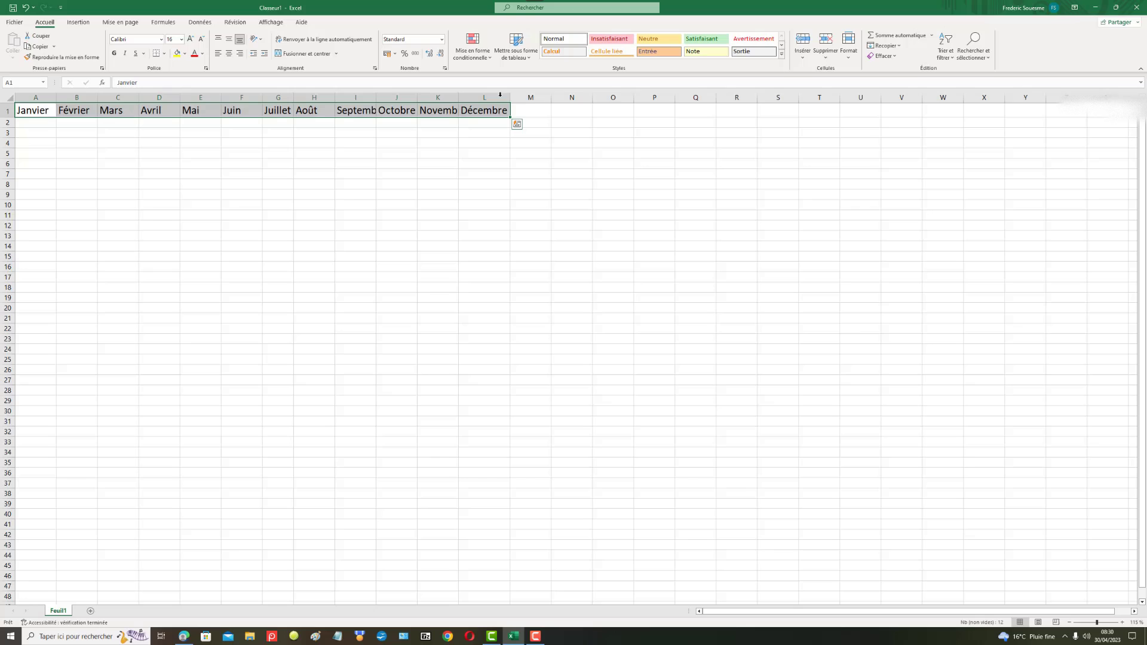
pyautogui.doubleClick(458, 97)
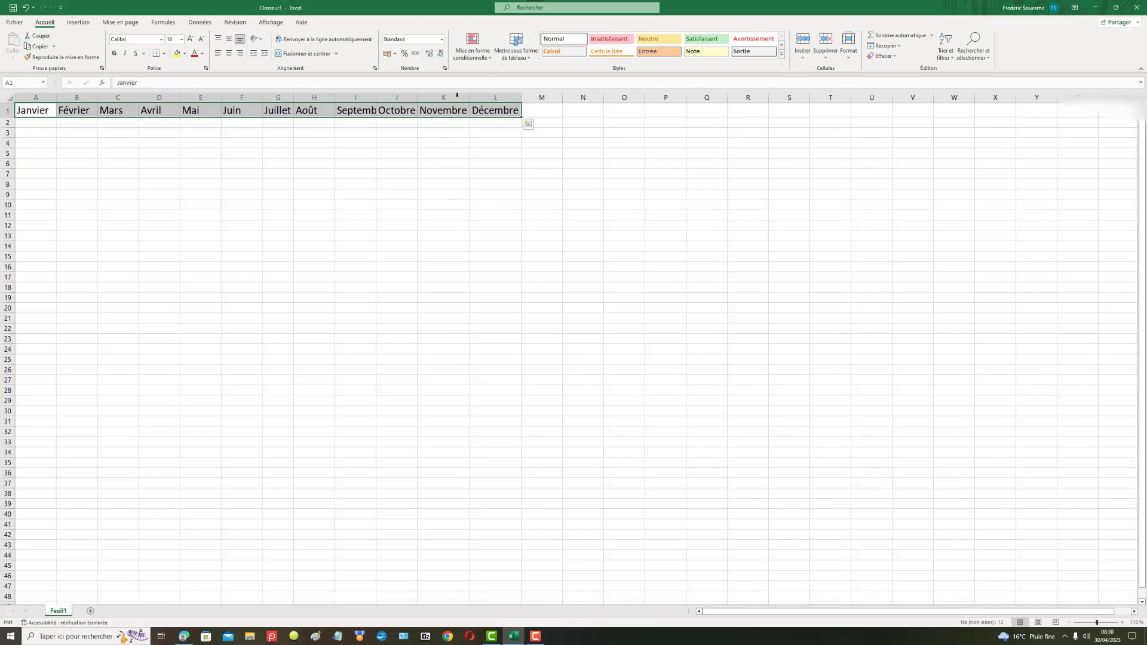
pyautogui.doubleClick(375, 96)
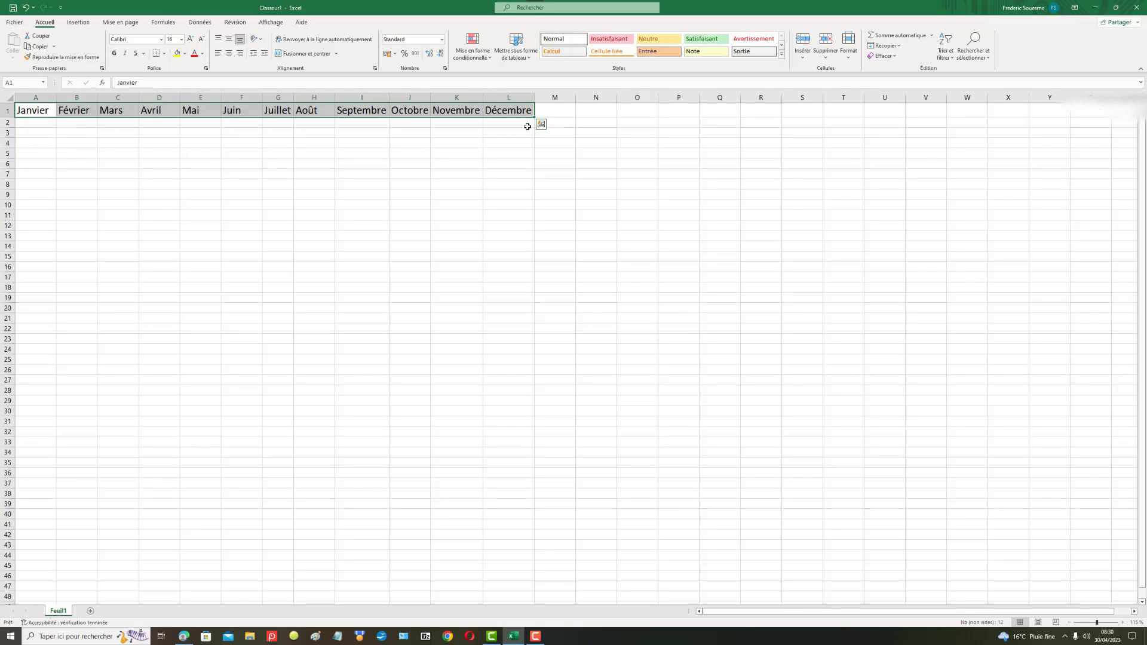
# Display the print preview of the sheet with the month headings
pyautogui.click(16, 23)
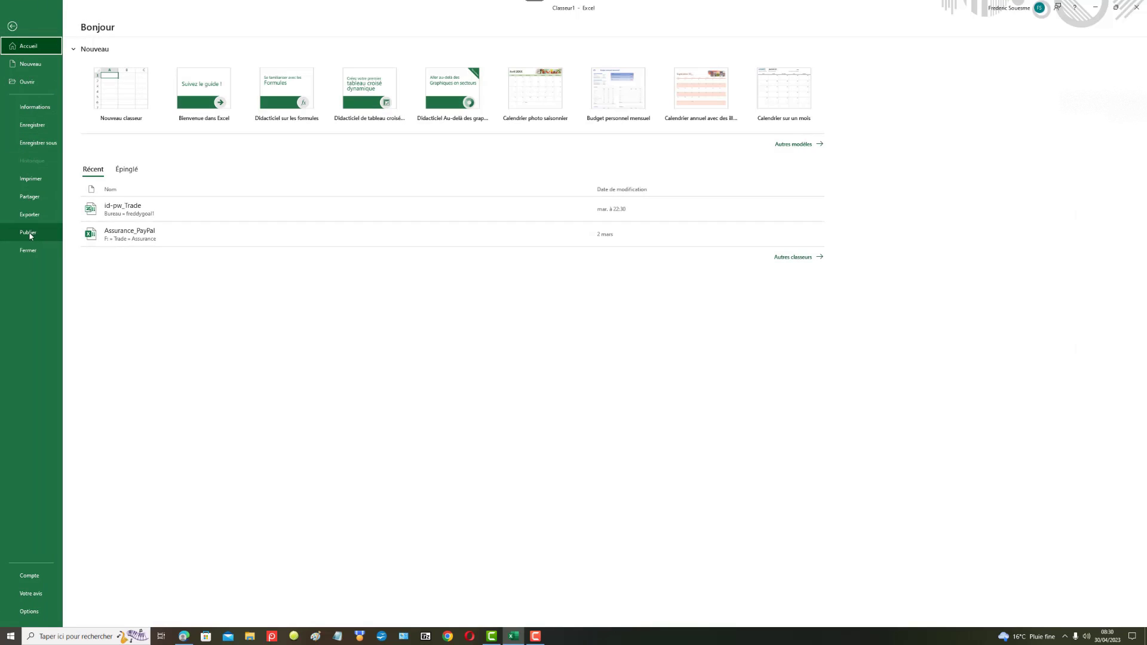
pyautogui.click(31, 179)
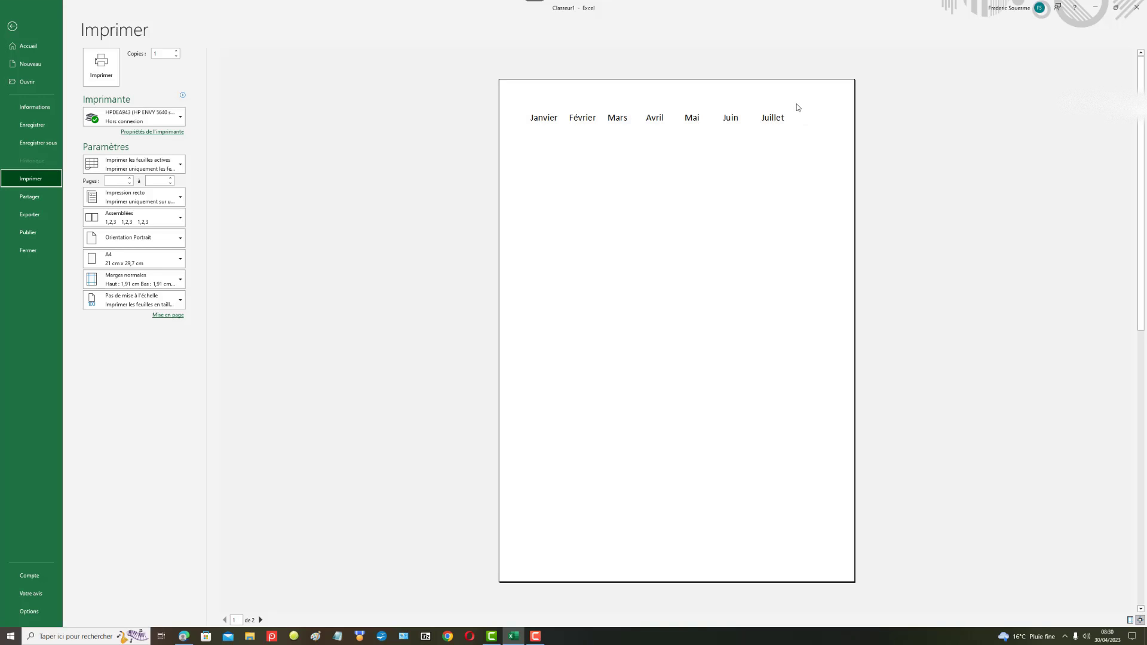
# View the second page of the print preview and return to the sheet
pyautogui.scroll(-1, 699, 404)
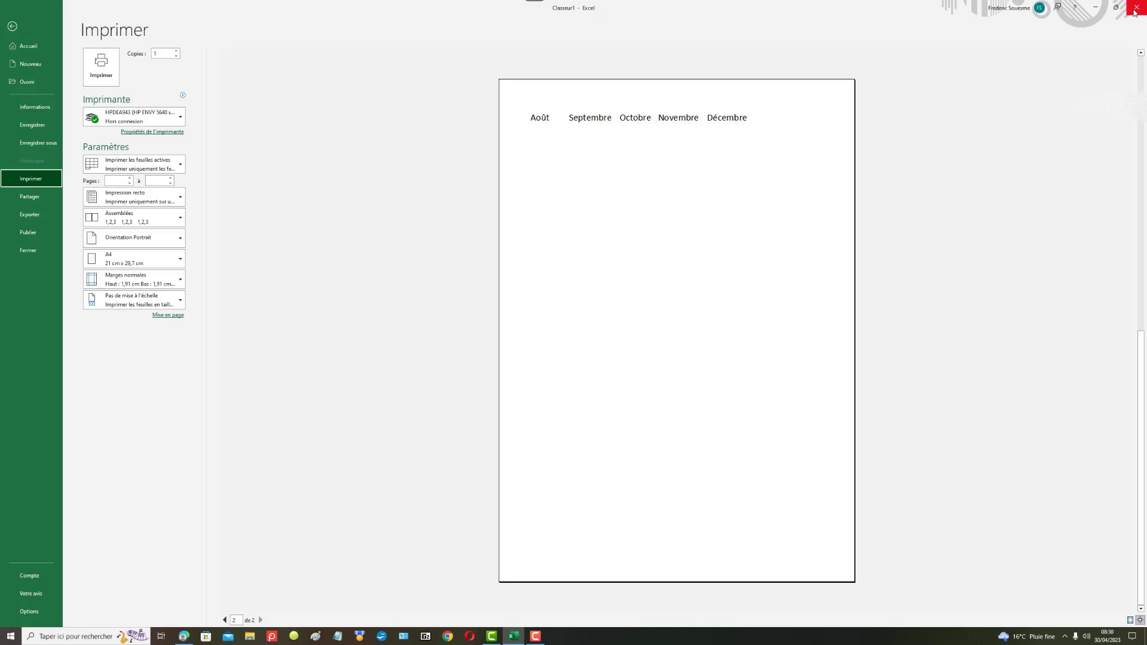
pyautogui.click(12, 27)
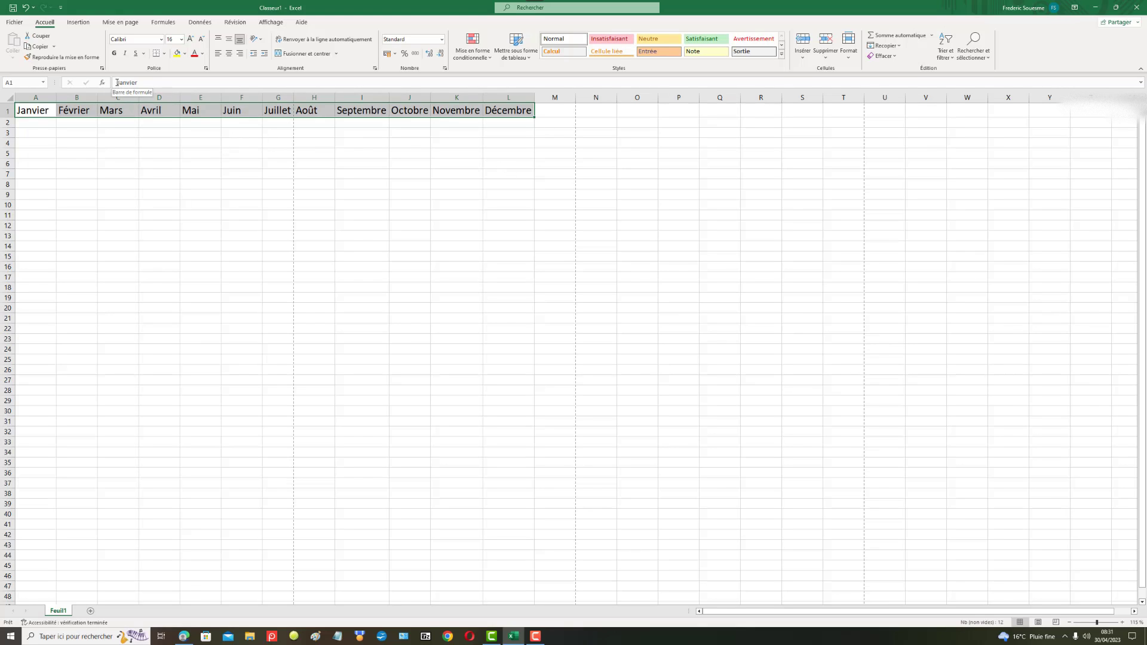
# Reduce the font size of the month headings in A1:L1 to 11 and finally to 8
pyautogui.click(182, 41)
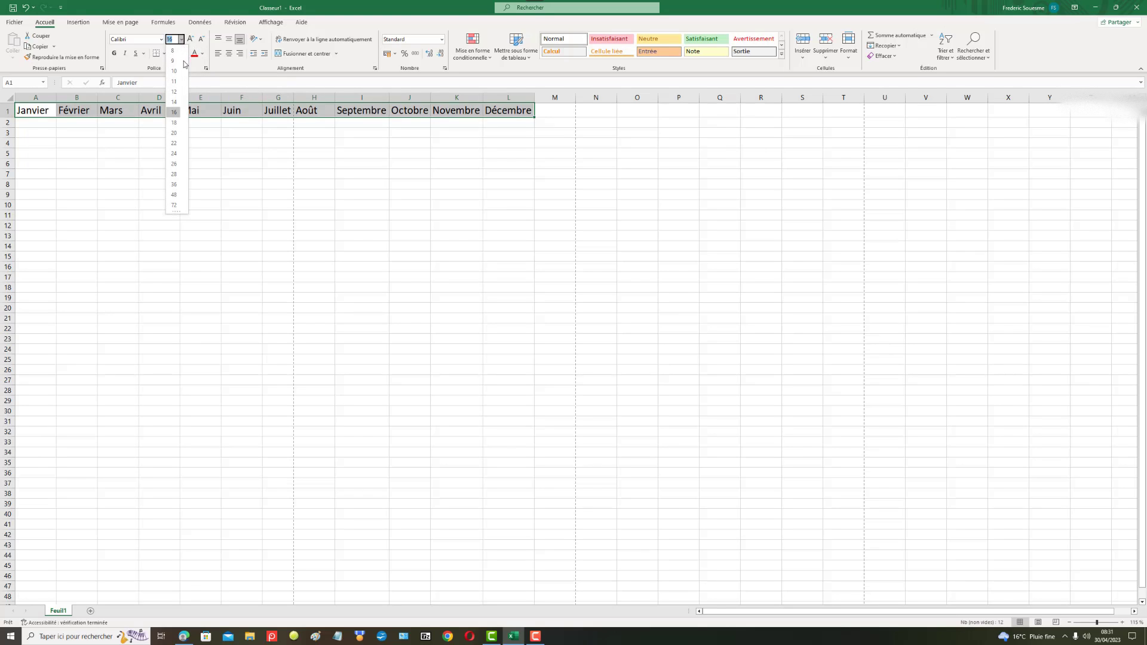
pyautogui.click(175, 82)
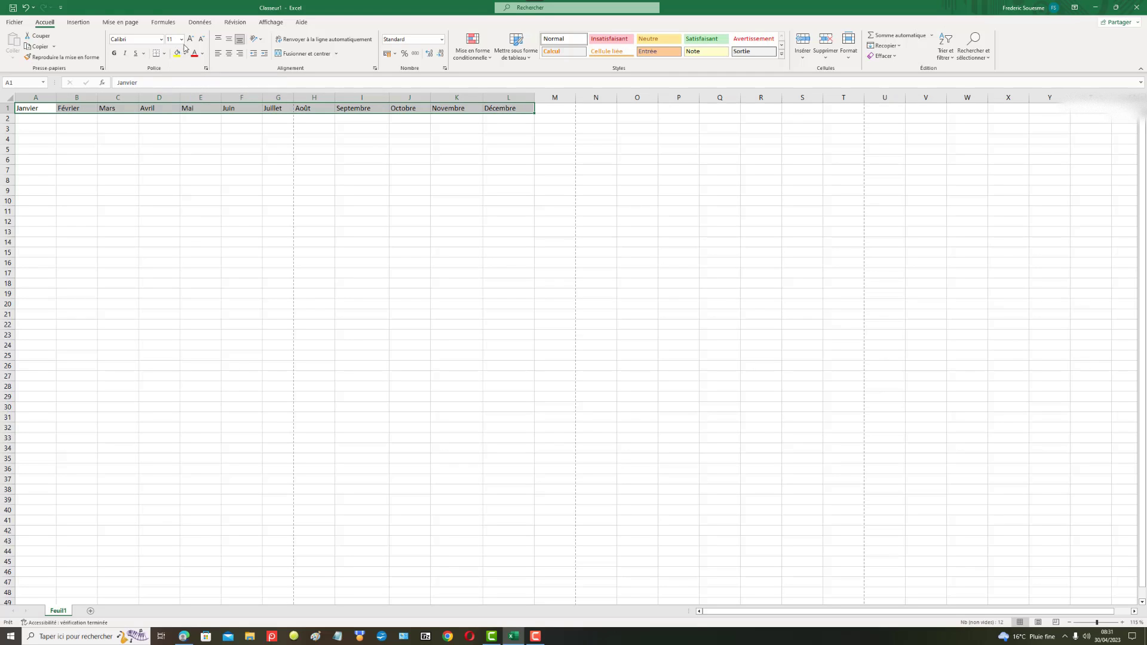
pyautogui.click(181, 39)
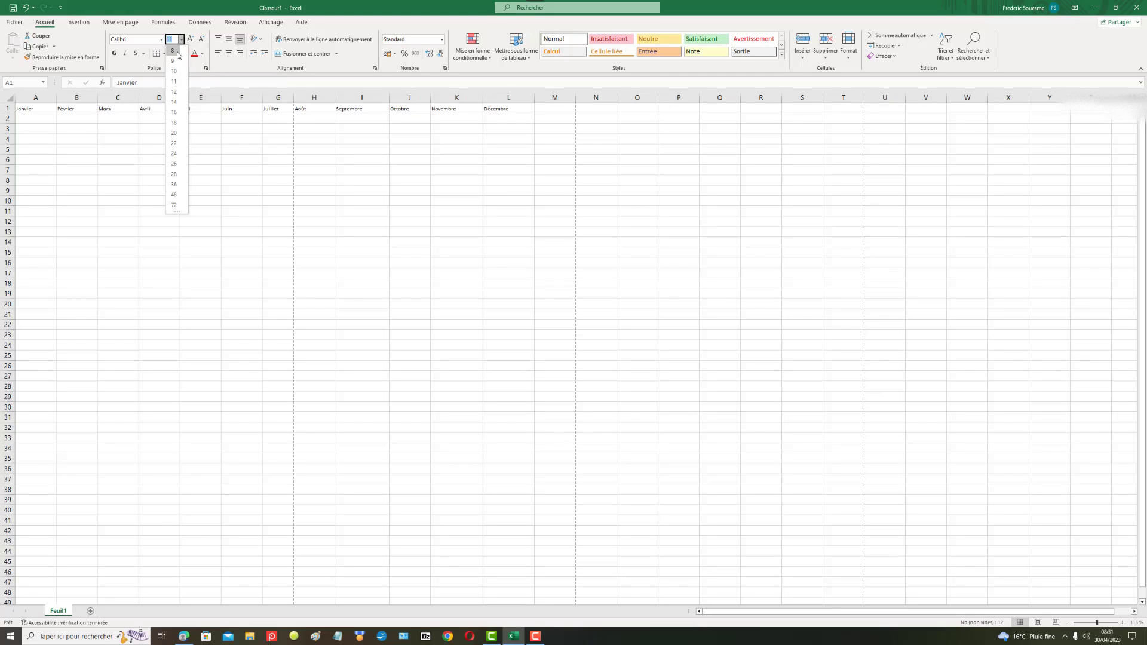
pyautogui.click(177, 51)
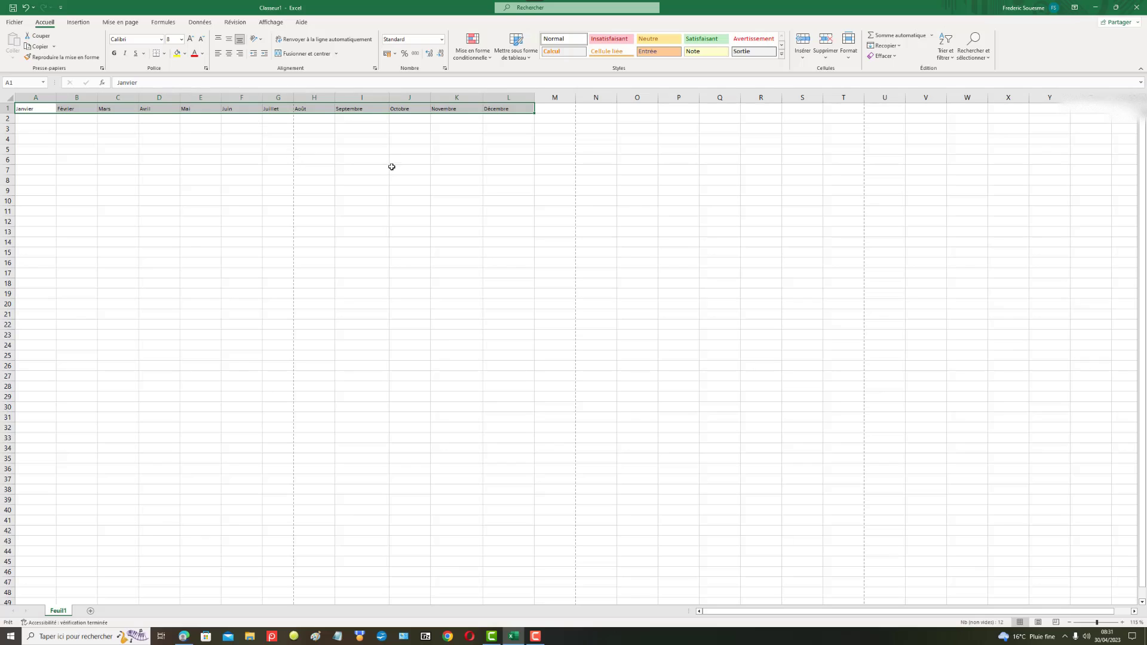
pyautogui.click(385, 157)
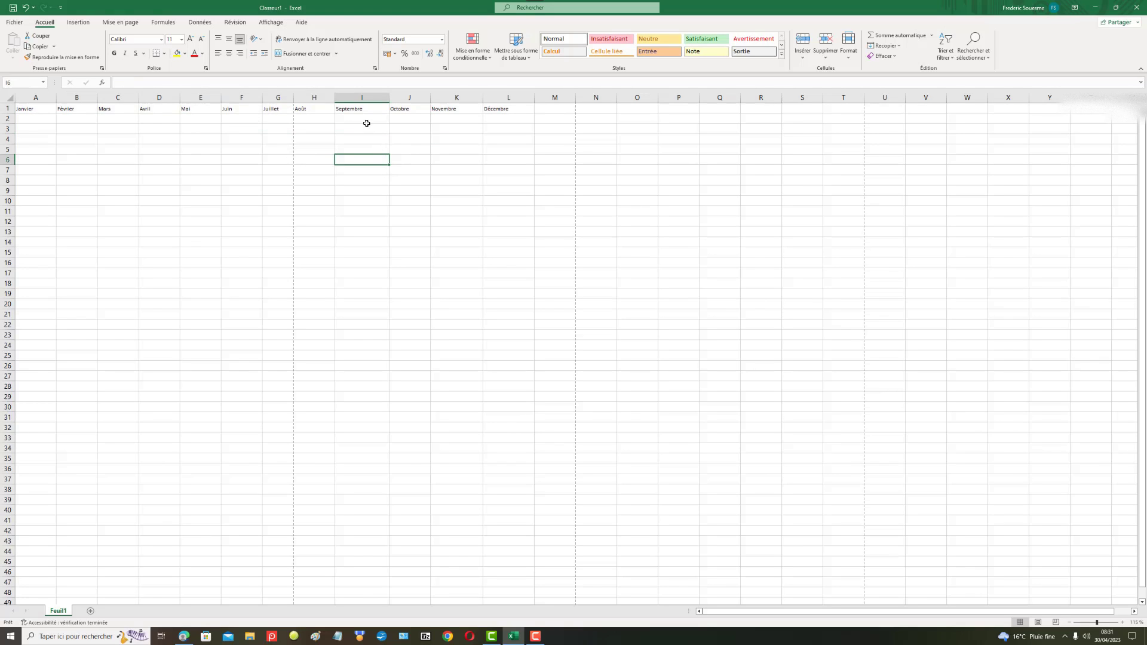
# Check the print preview of the sheet with the smaller headings and return to the sheet
pyautogui.click(15, 23)
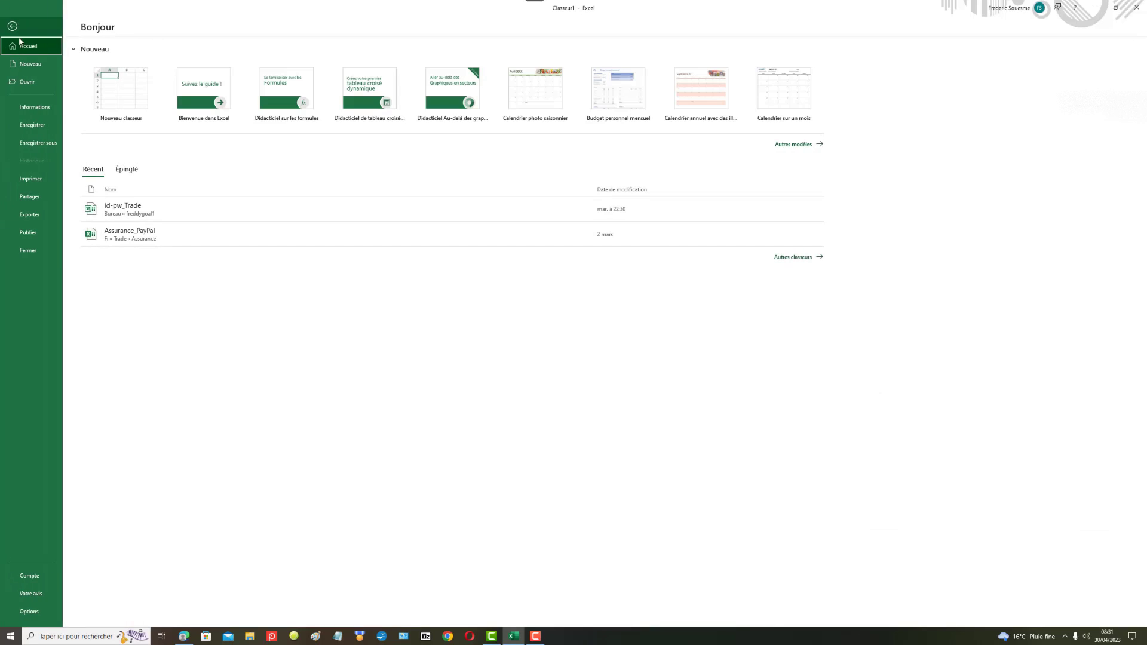
pyautogui.click(34, 179)
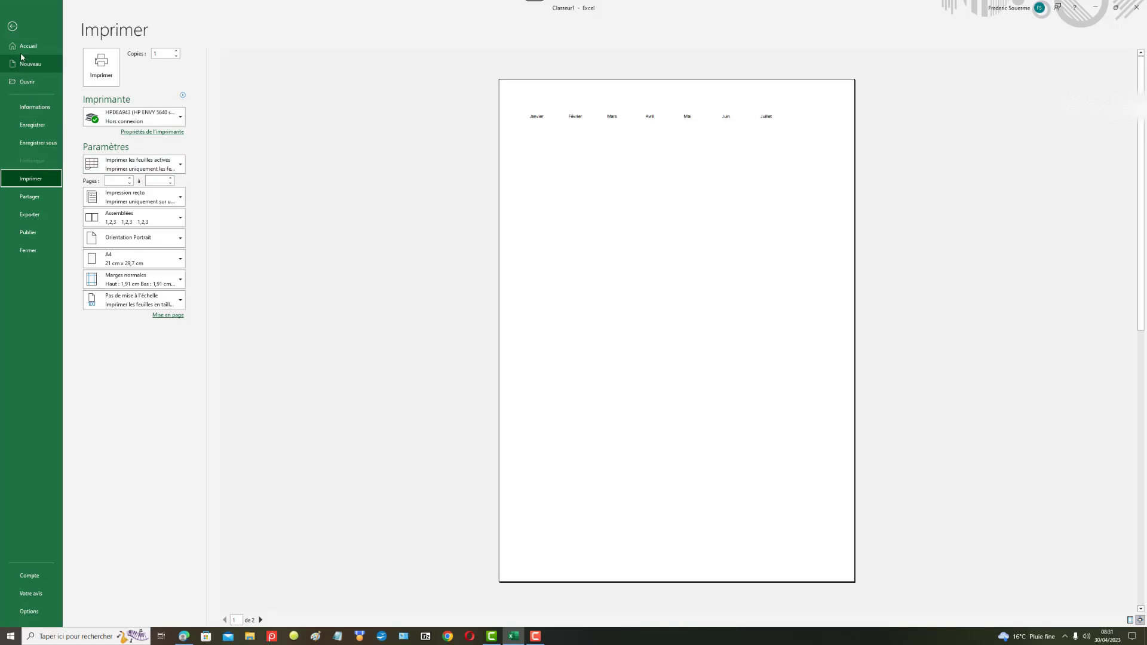
pyautogui.click(12, 27)
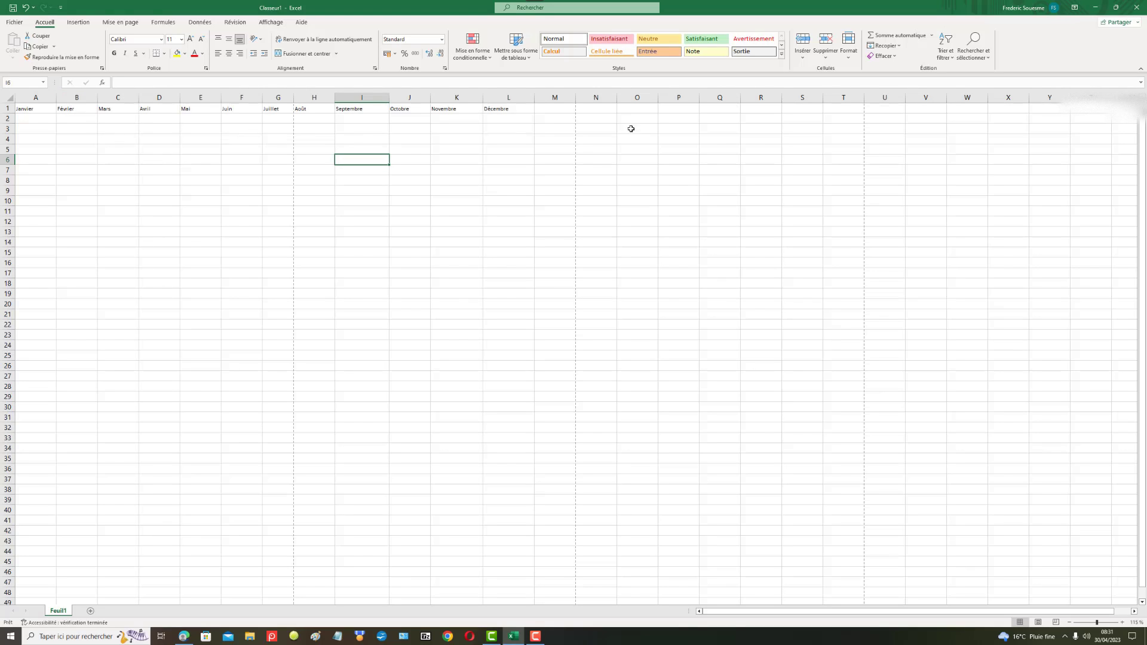
# Set the page orientation of the sheet to landscape (Paysage)
pyautogui.click(127, 24)
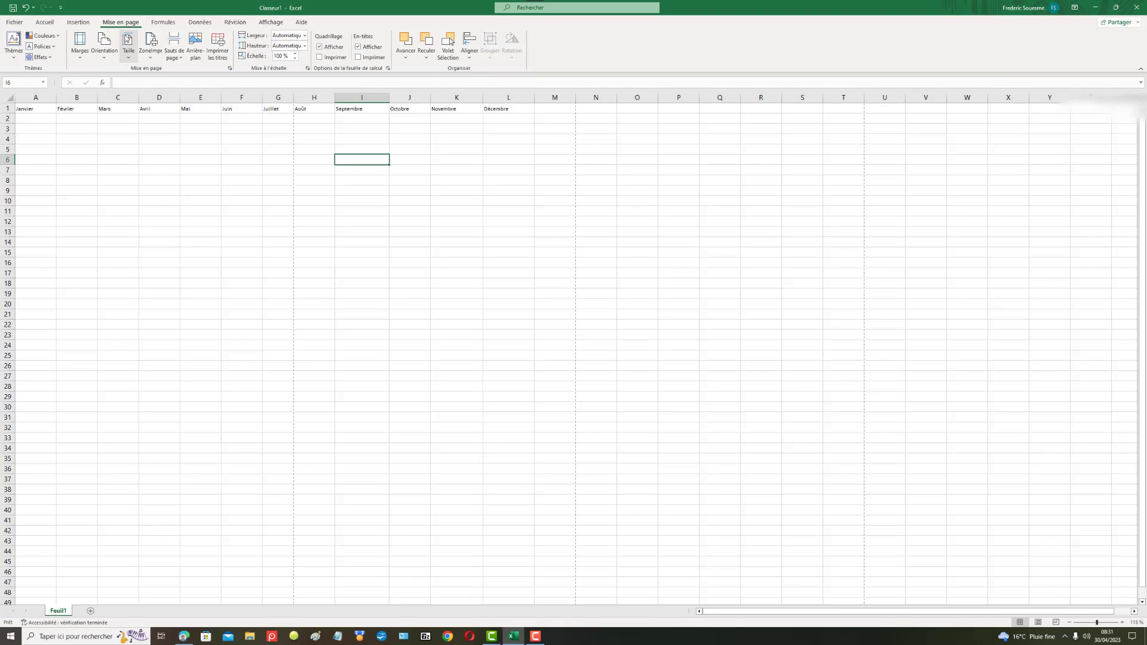
pyautogui.click(108, 56)
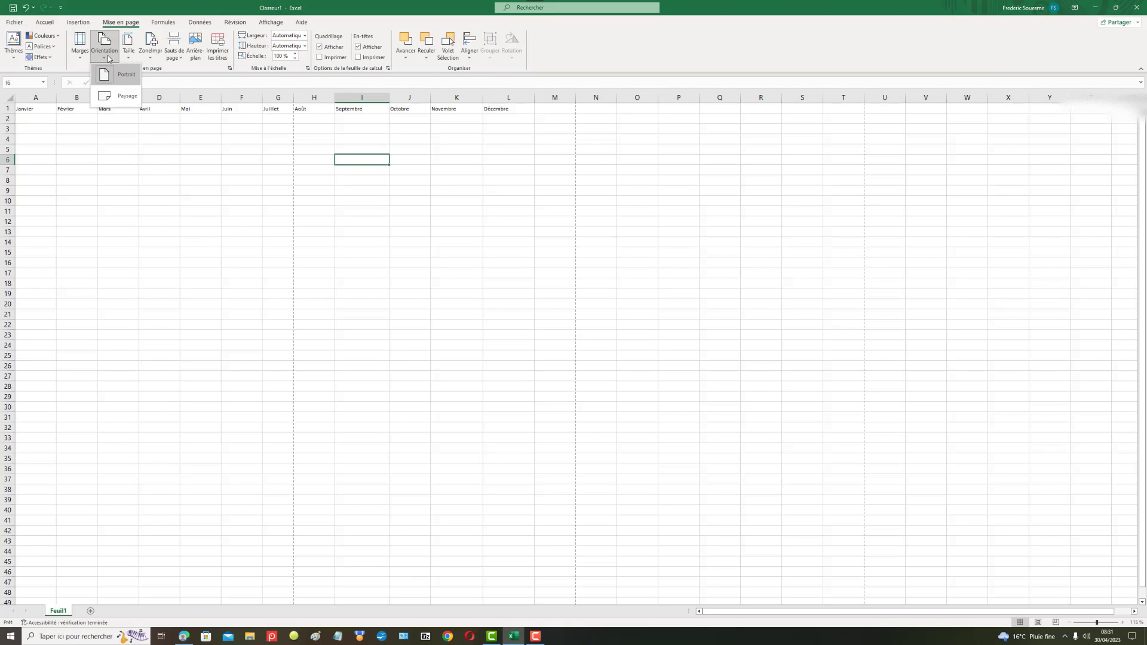
pyautogui.click(126, 100)
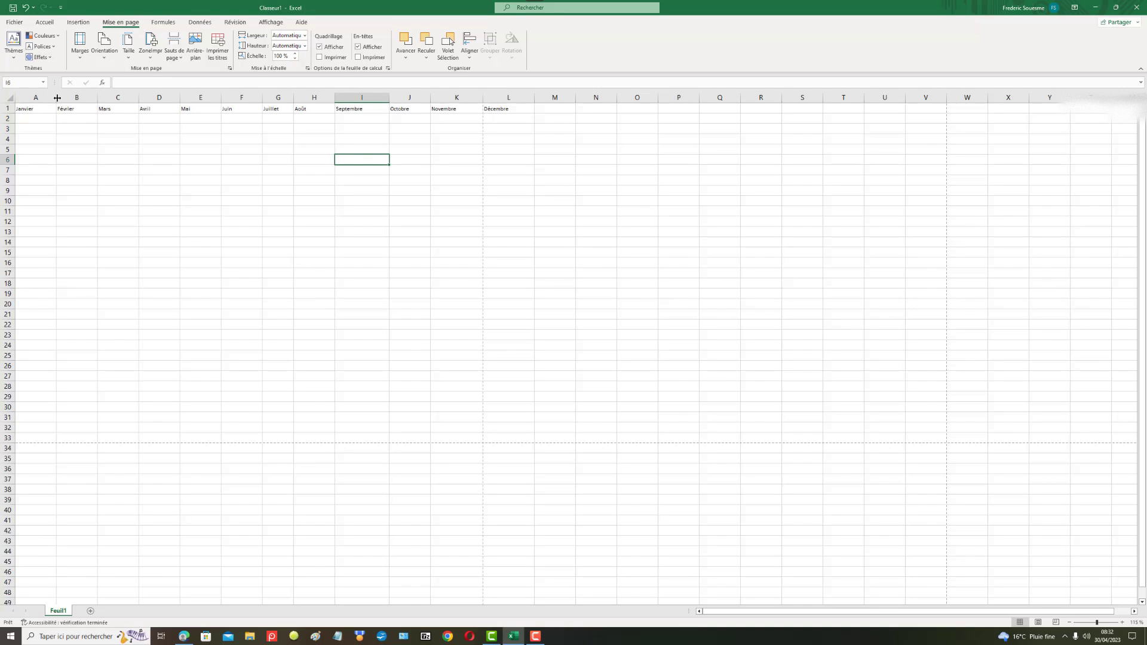
# Autofit the width of each month column from Janvier to Décembre (A to L) to its heading
pyautogui.doubleClick(58, 98)
pyautogui.doubleClick(77, 97)
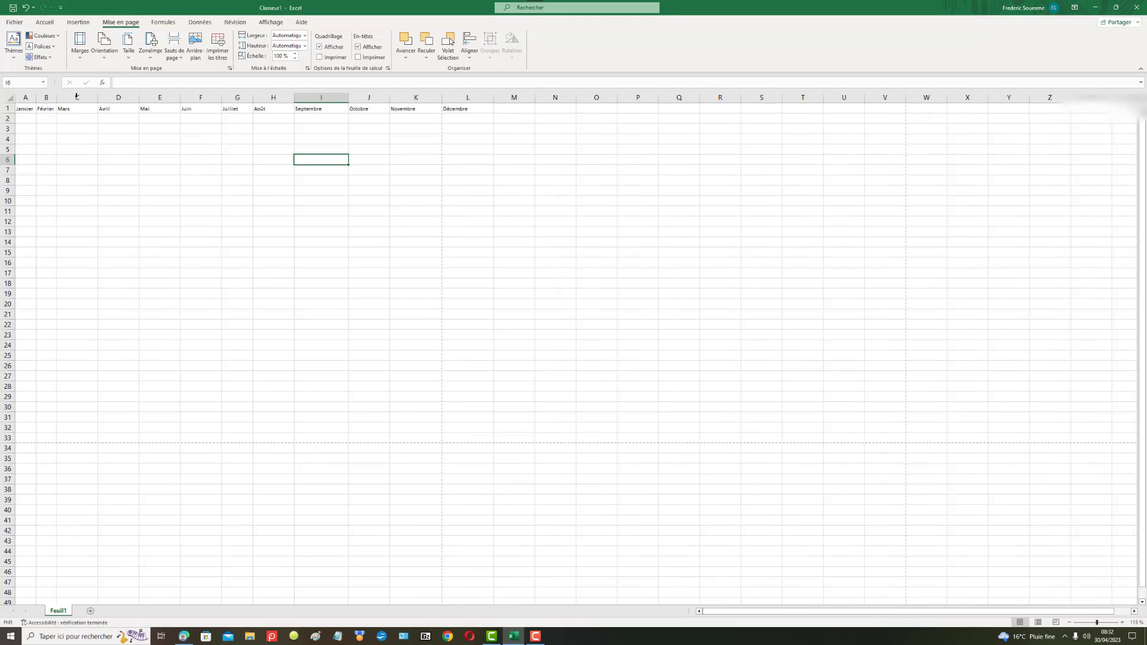
pyautogui.doubleClick(97, 98)
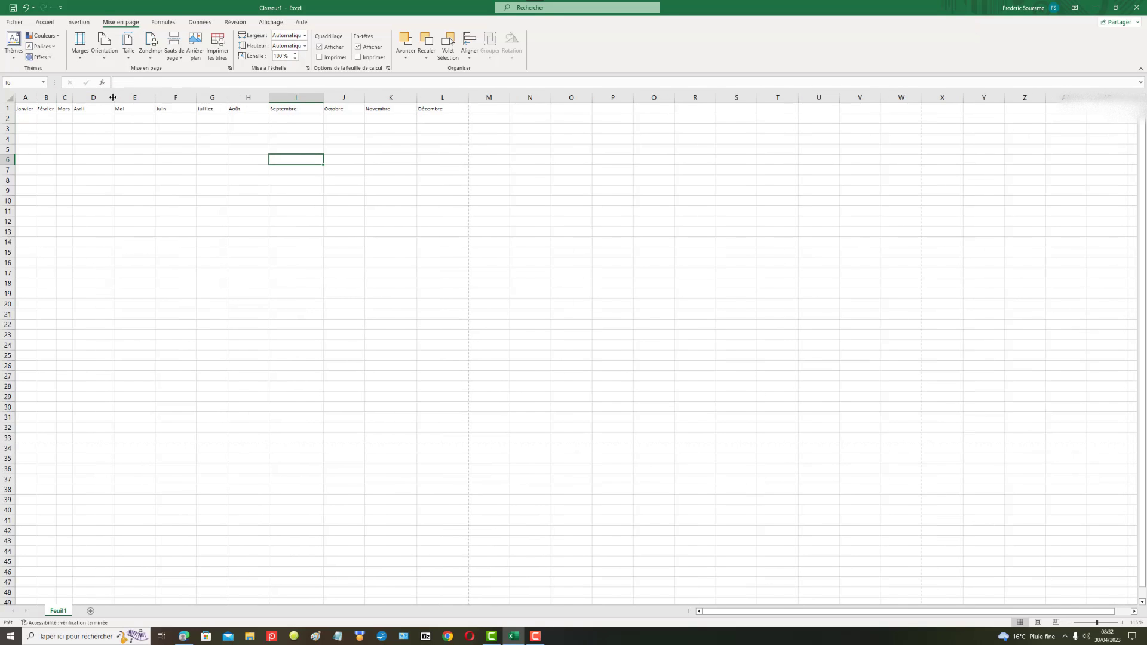
pyautogui.doubleClick(113, 97)
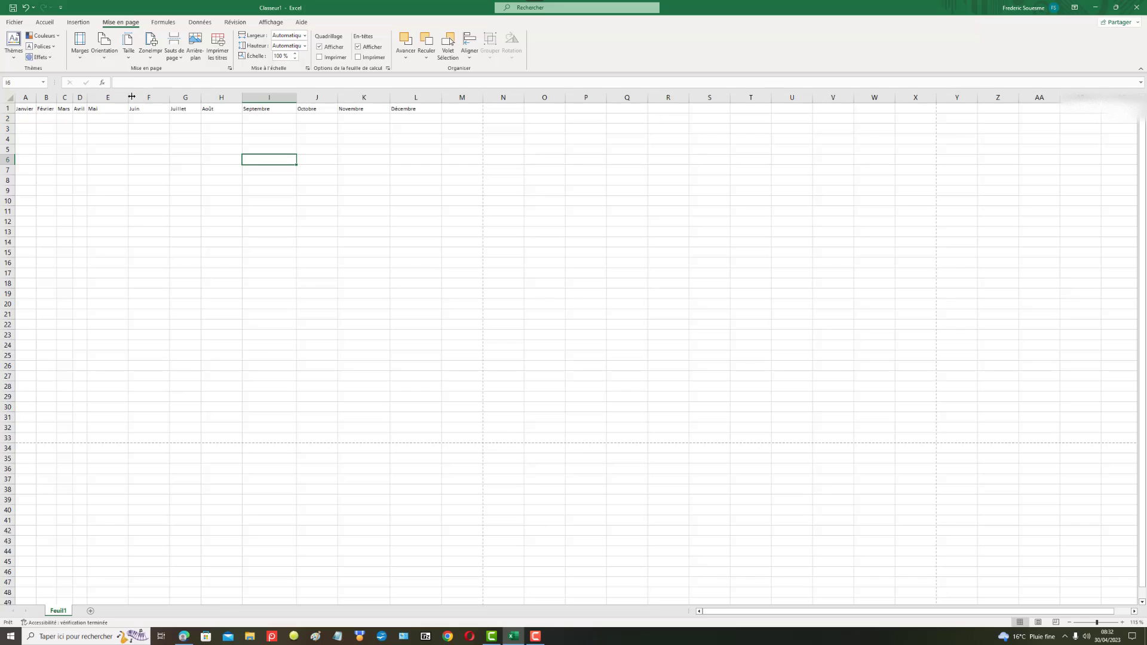
pyautogui.doubleClick(128, 96)
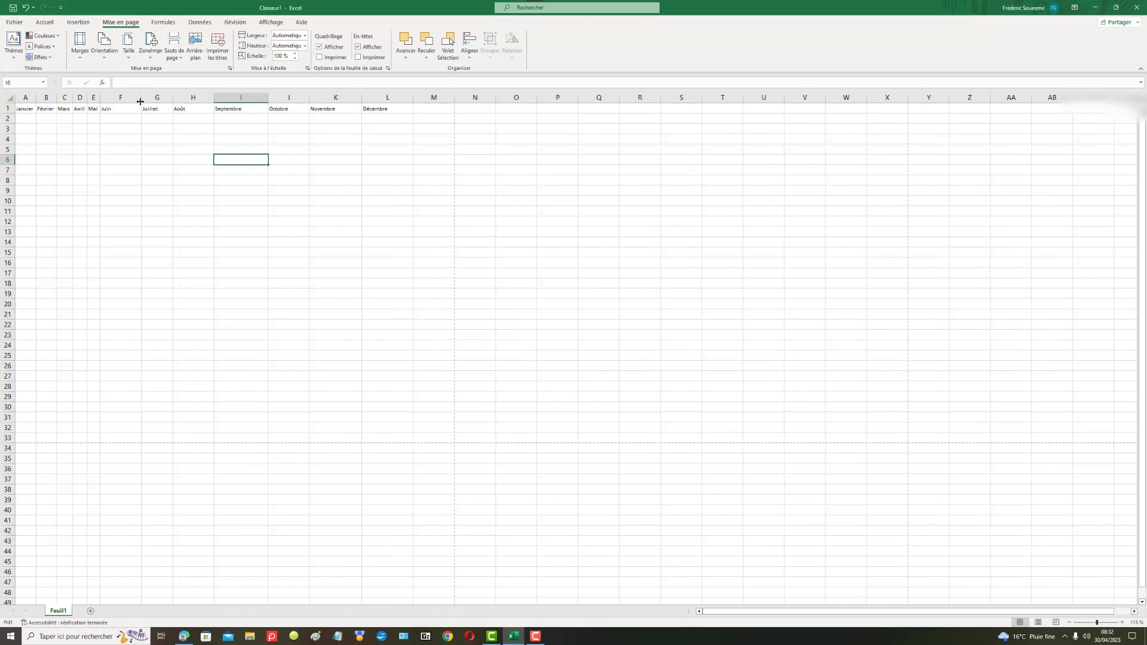
pyautogui.doubleClick(140, 99)
pyautogui.doubleClick(144, 99)
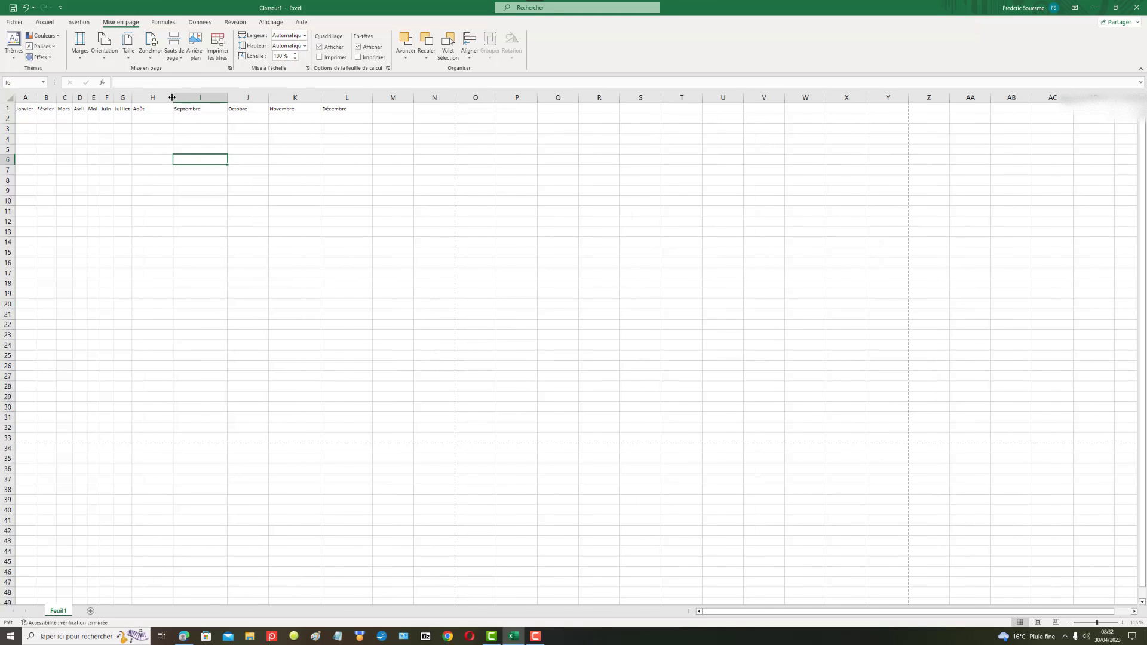
pyautogui.doubleClick(173, 97)
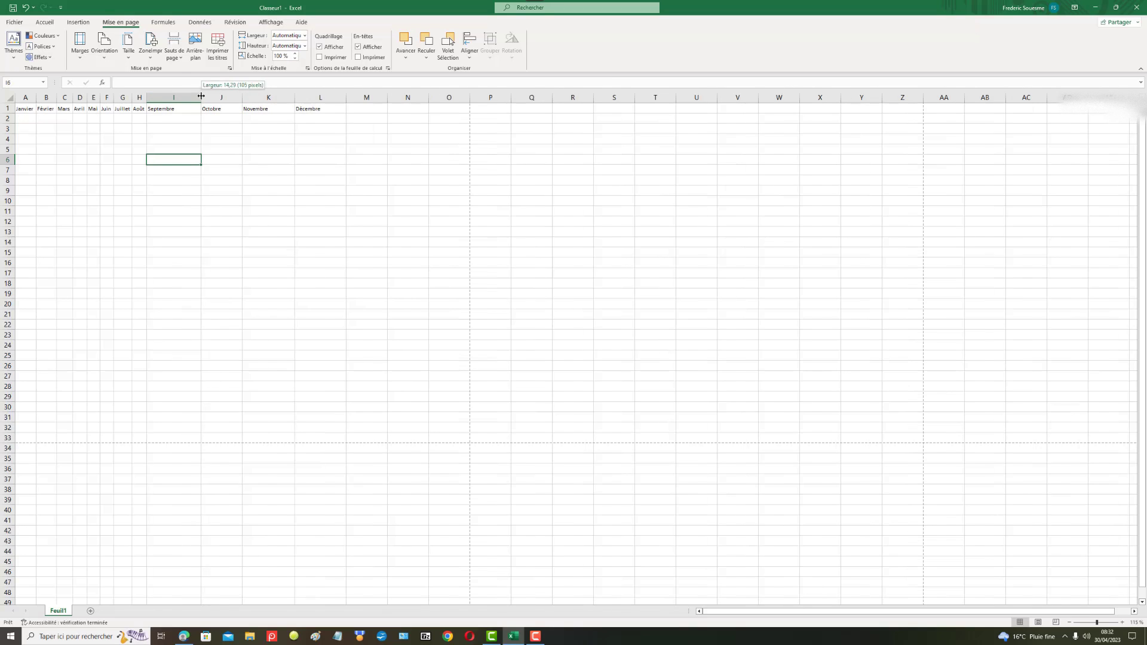
pyautogui.doubleClick(200, 98)
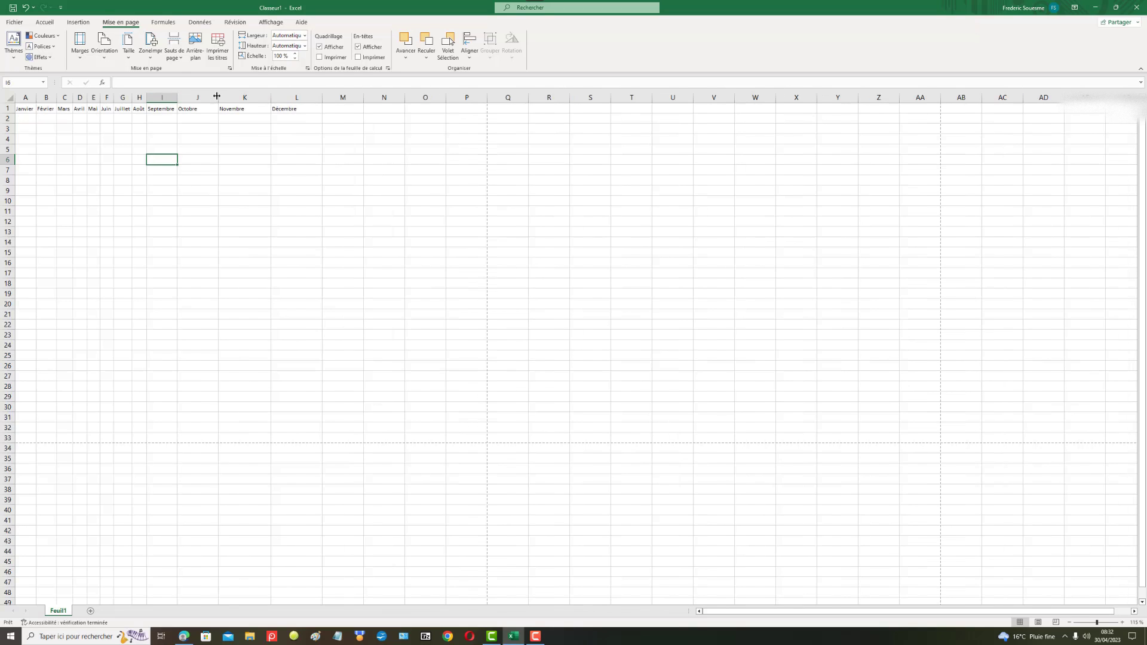
pyautogui.doubleClick(217, 96)
pyautogui.doubleClick(253, 97)
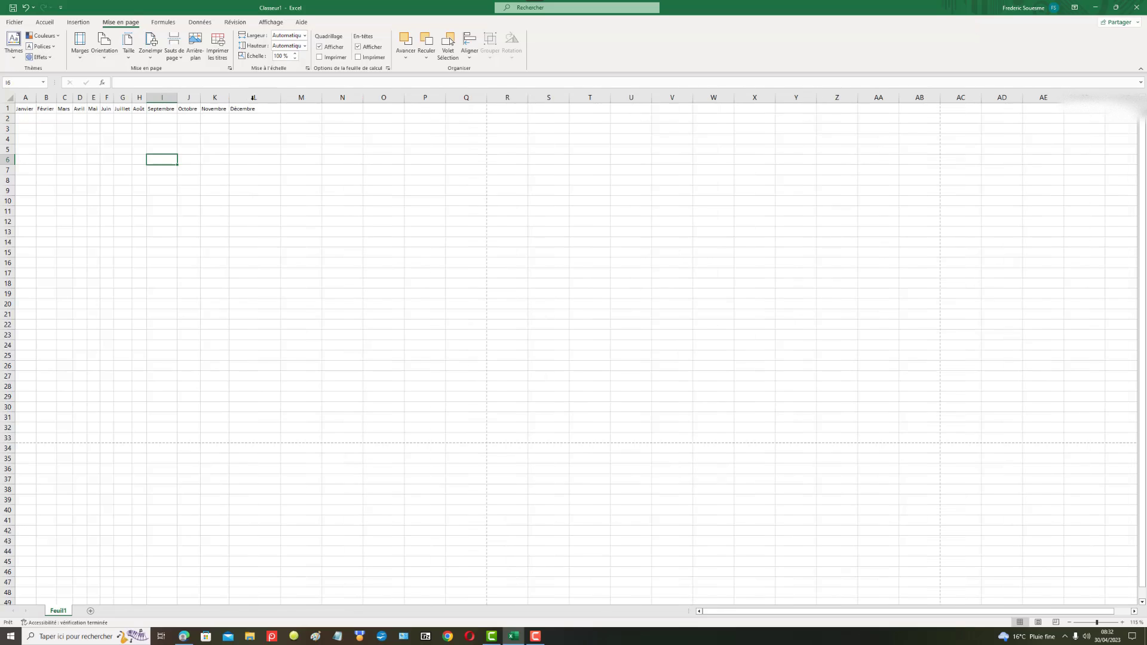
pyautogui.doubleClick(280, 97)
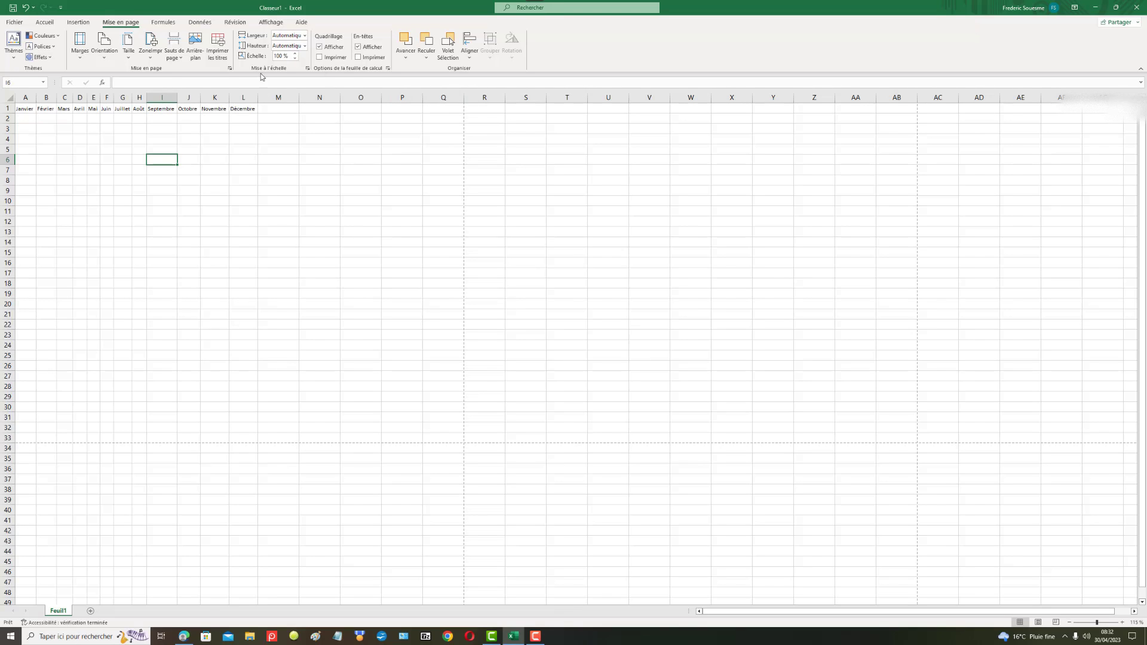
# Apply font size 16 to cell I6 and to the month headings in A1:L1
pyautogui.click(45, 23)
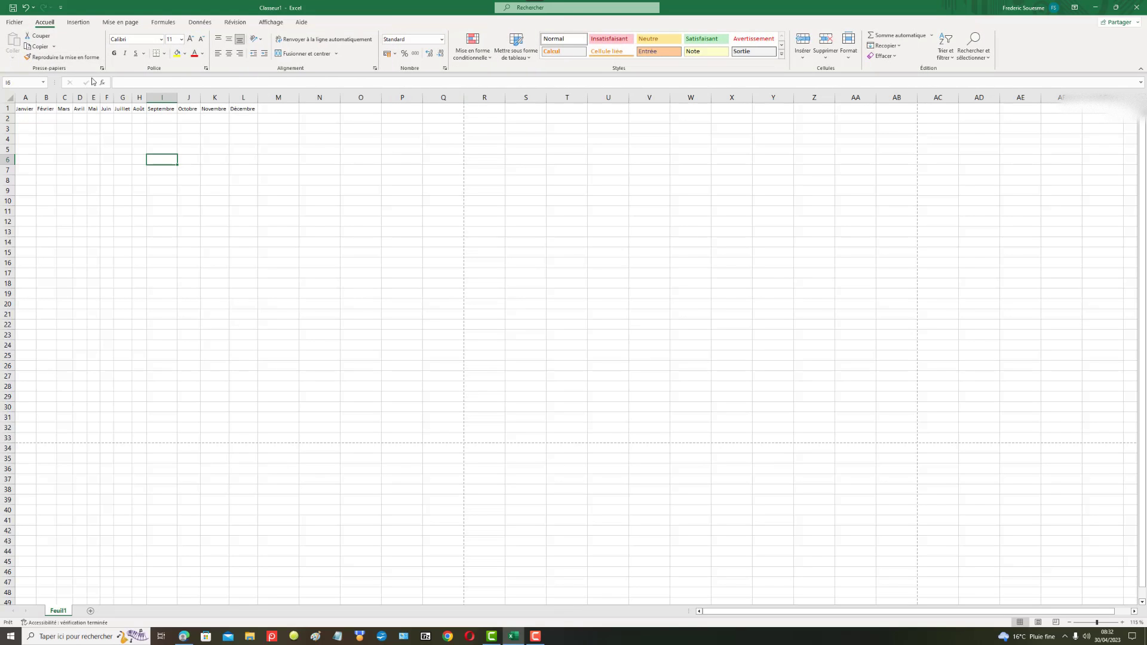
pyautogui.click(182, 40)
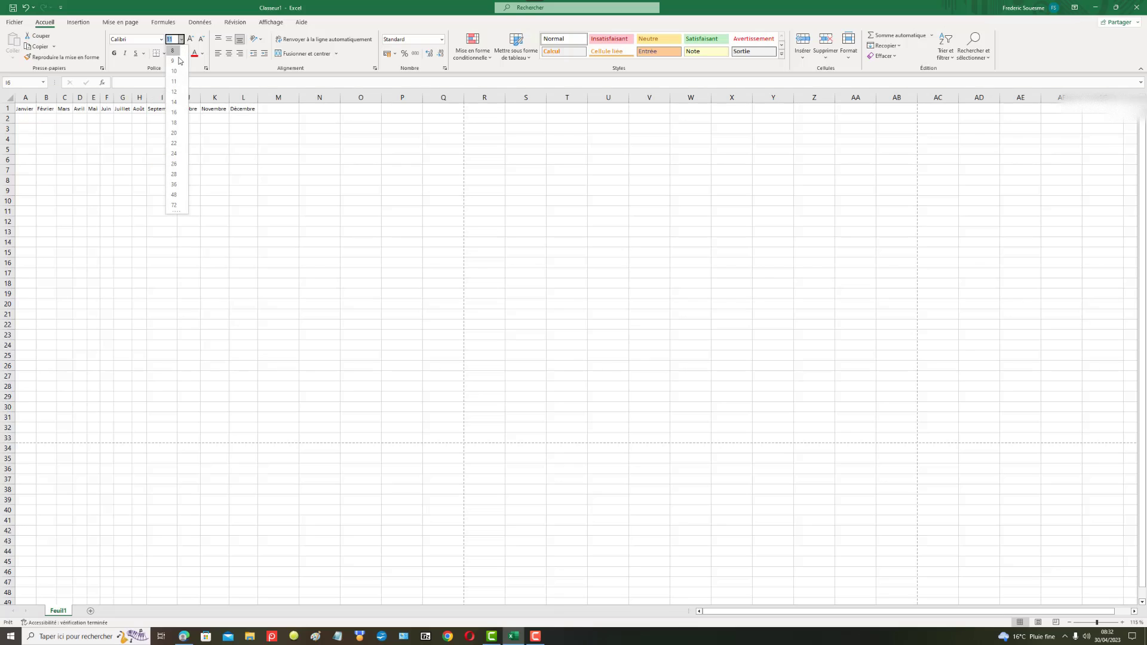
pyautogui.click(176, 114)
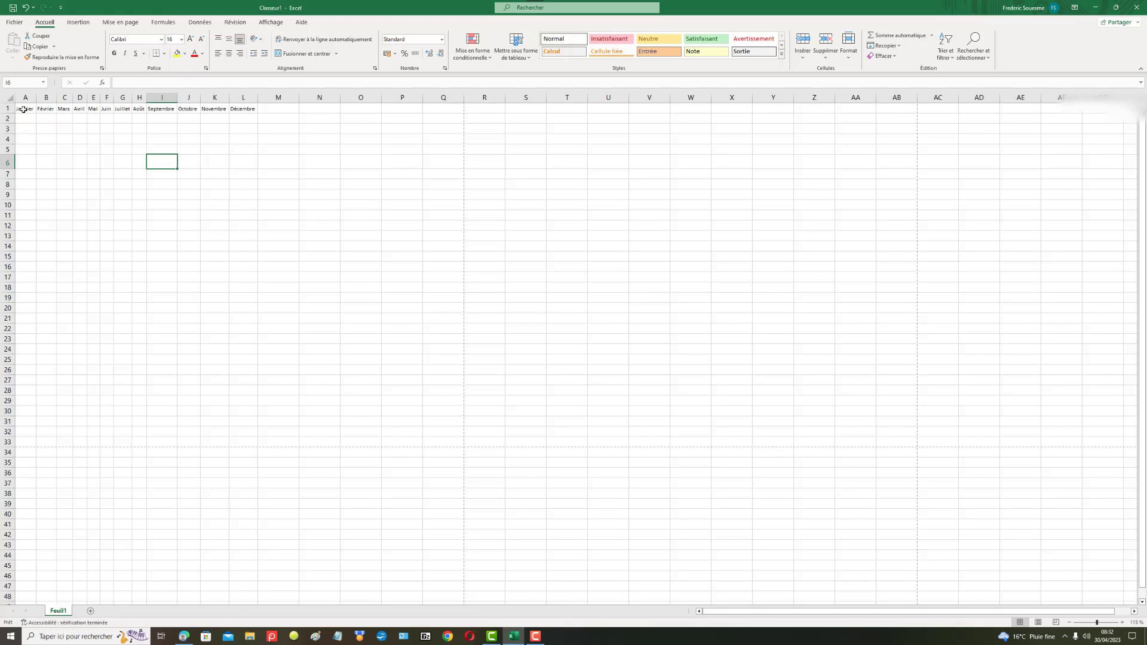
pyautogui.moveTo(22, 109); pyautogui.dragTo(242, 109)
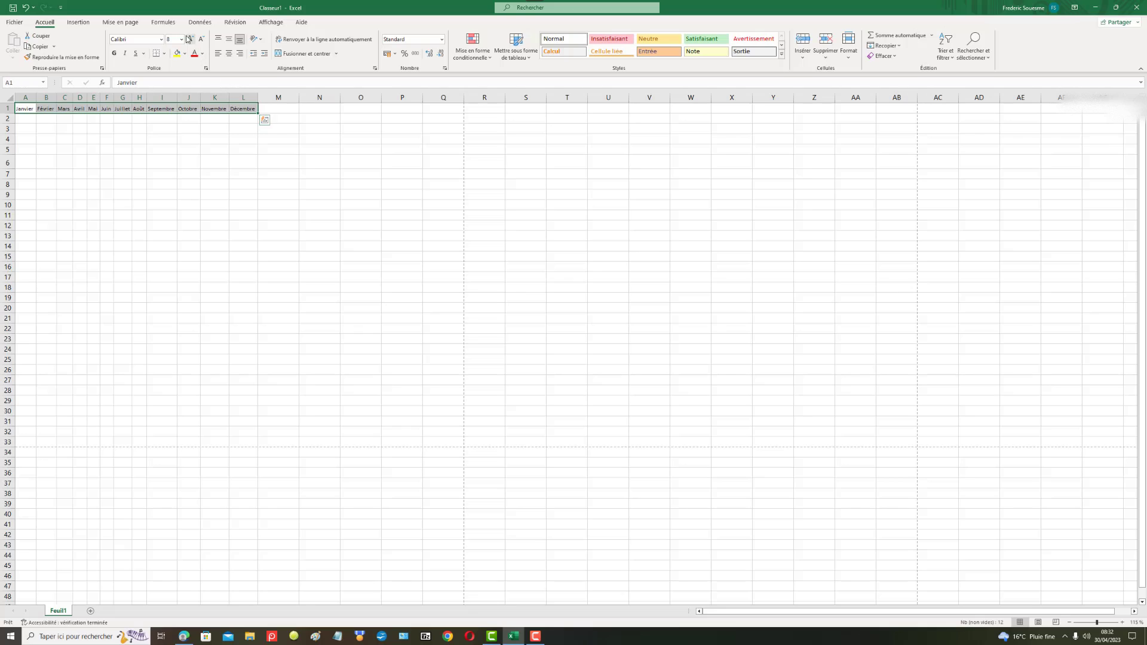
pyautogui.click(181, 39)
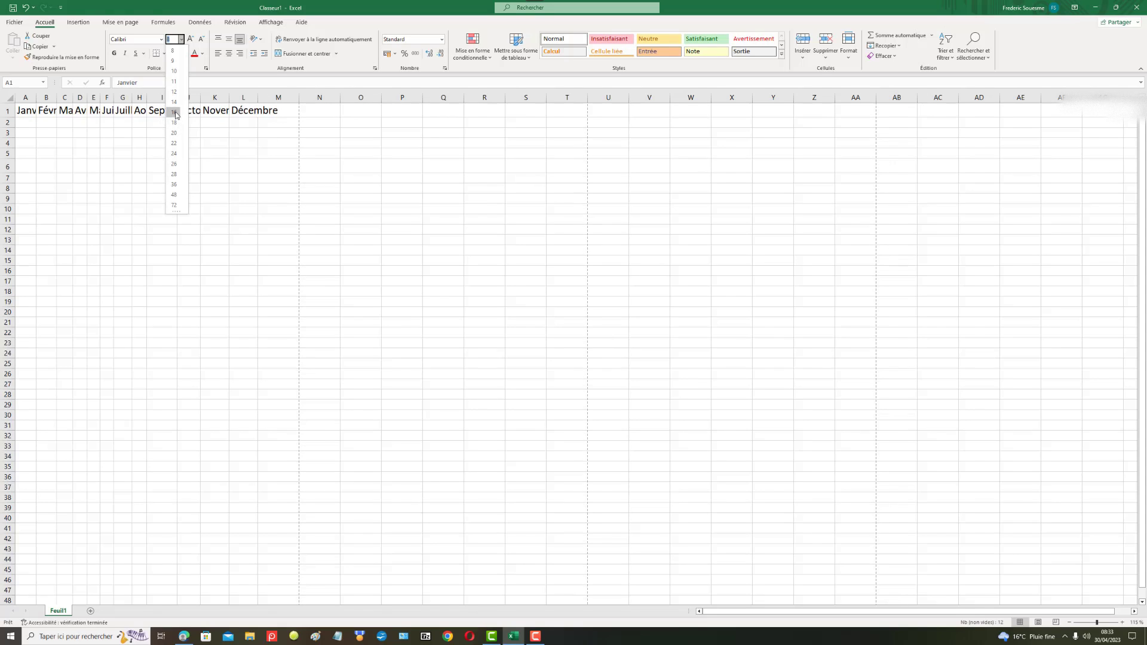
pyautogui.click(174, 113)
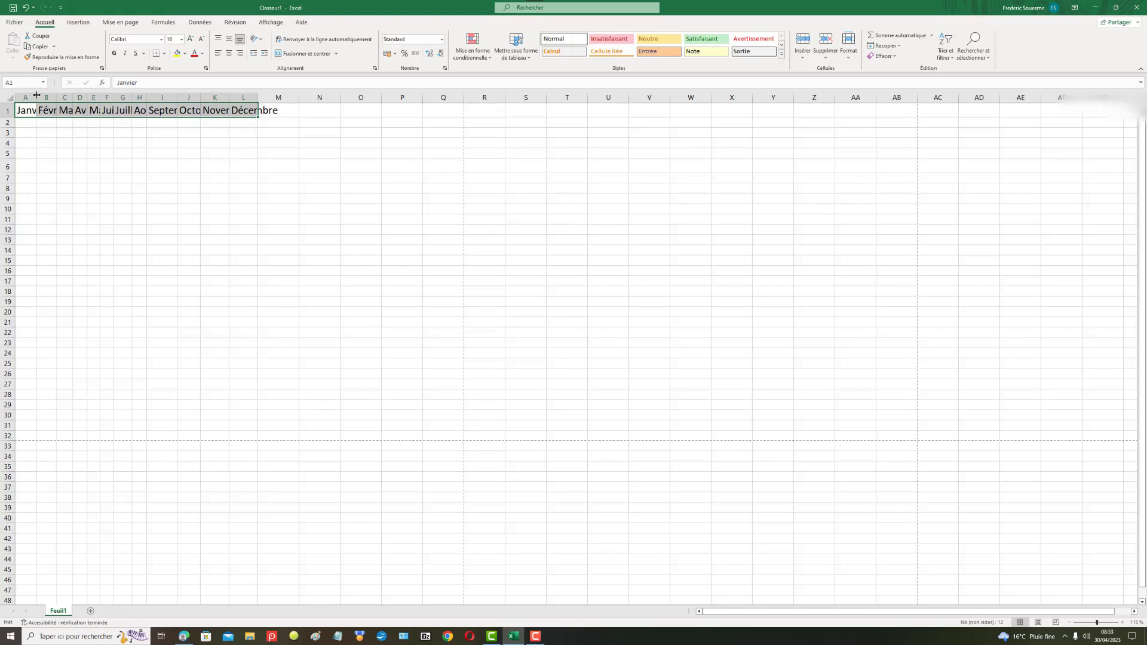
# Autofit each month column from Janvier to Décembre (A to L) to its enlarged heading
pyautogui.rightClick(35, 98)
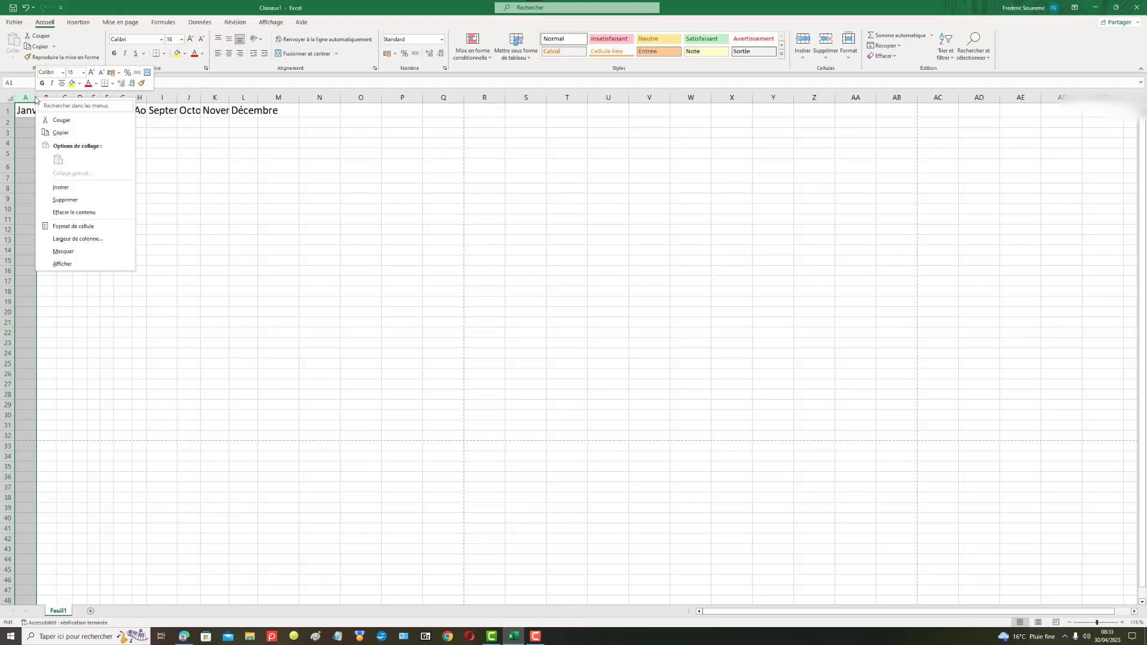
pyautogui.press('Escape')
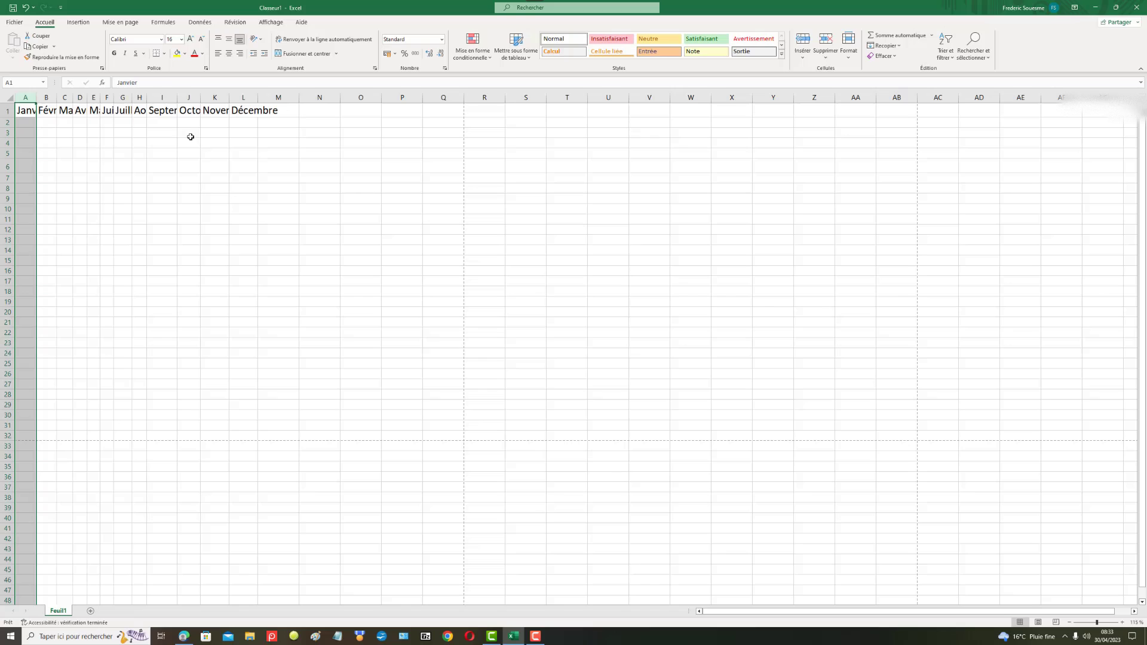
pyautogui.doubleClick(36, 96)
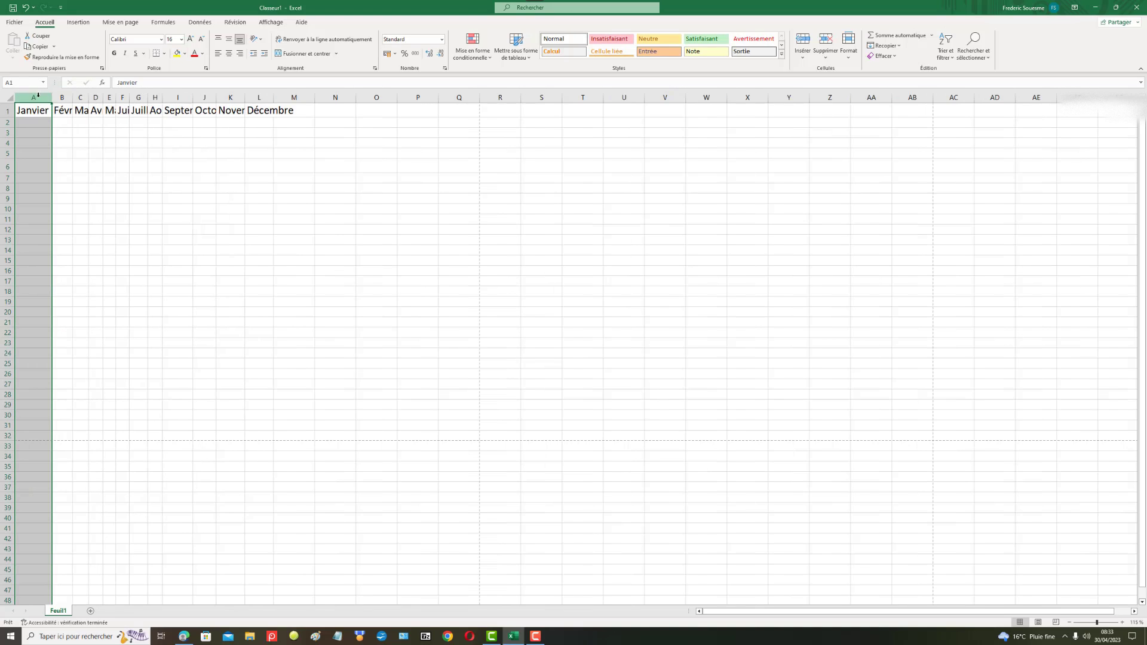
pyautogui.doubleClick(73, 98)
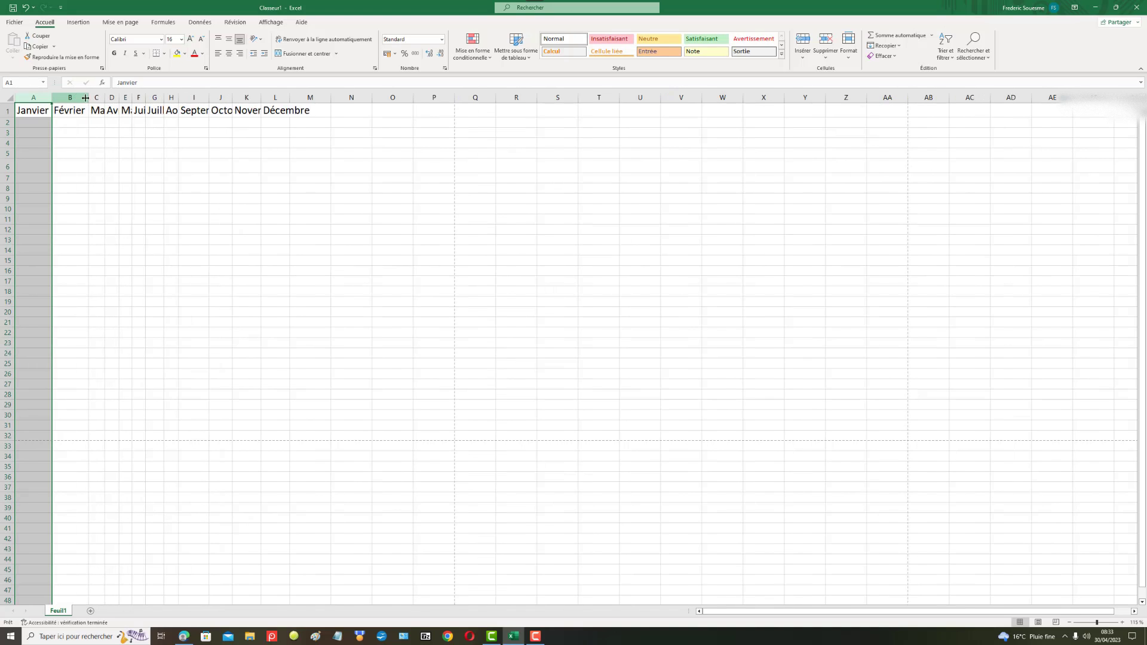
pyautogui.doubleClick(105, 97)
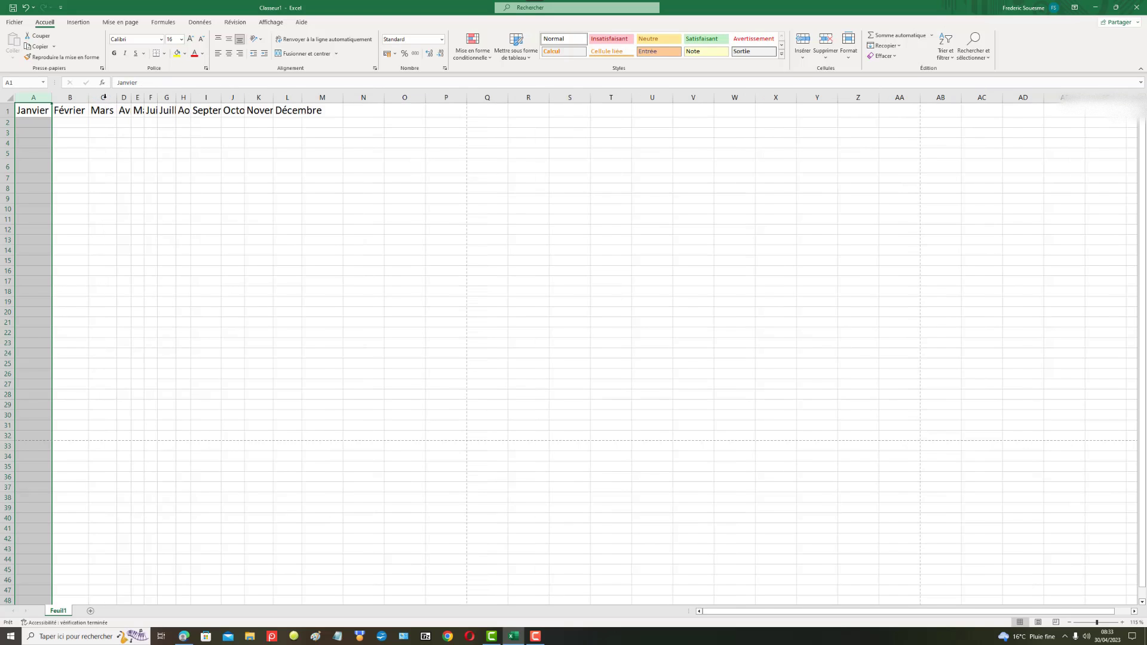
pyautogui.doubleClick(130, 97)
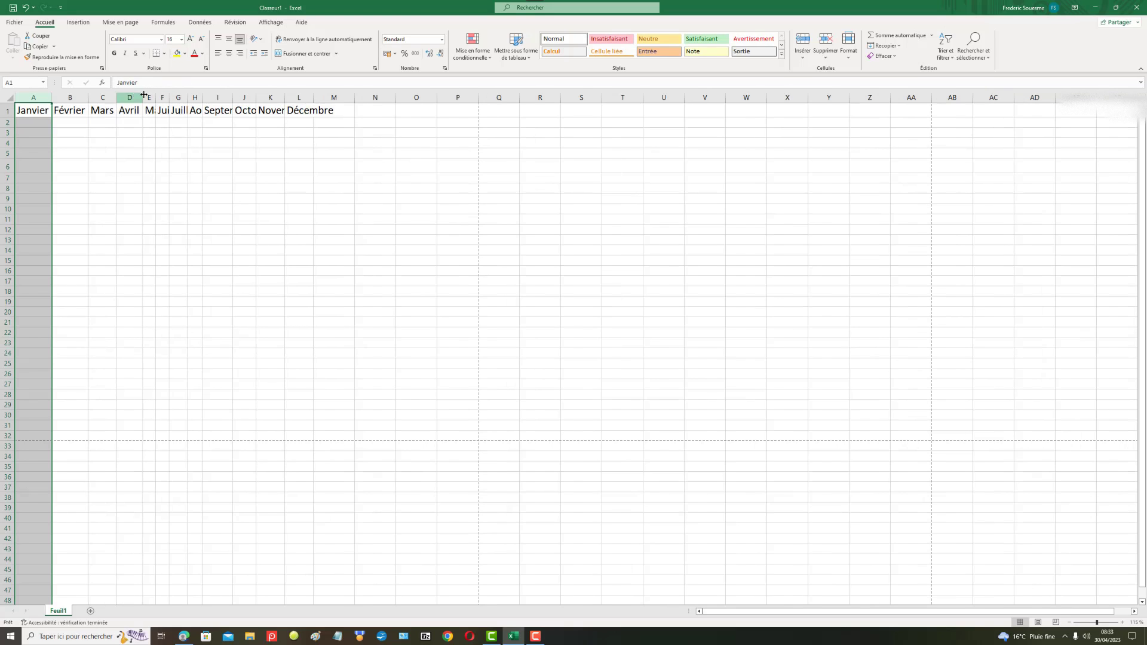
pyautogui.doubleClick(155, 98)
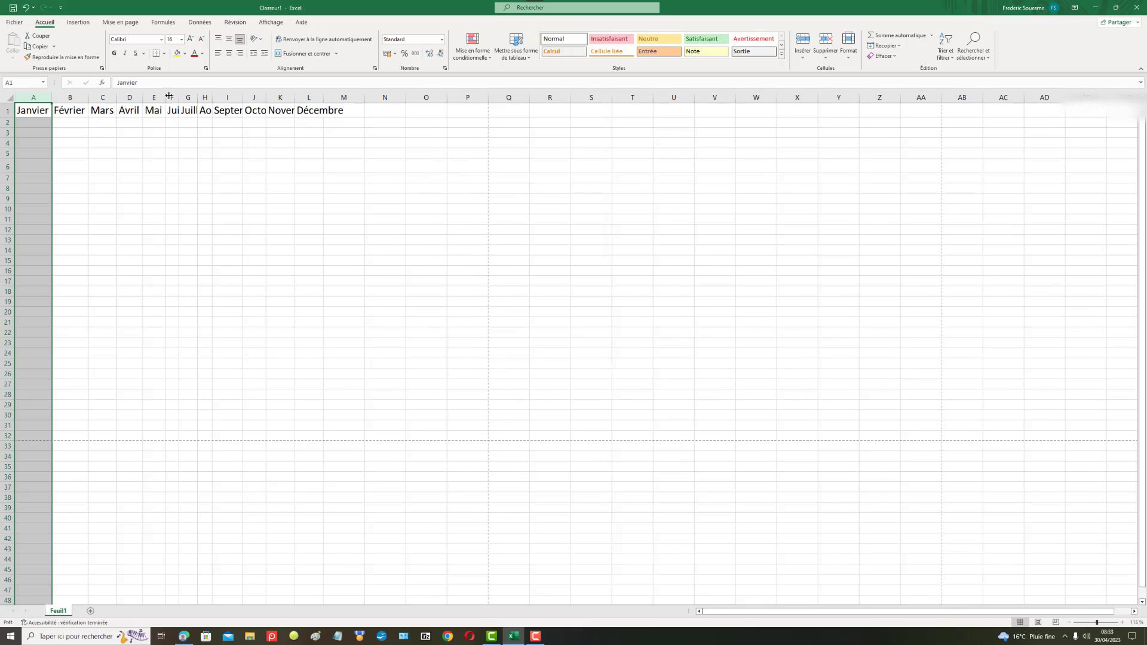
pyautogui.doubleClick(179, 97)
pyautogui.doubleClick(208, 98)
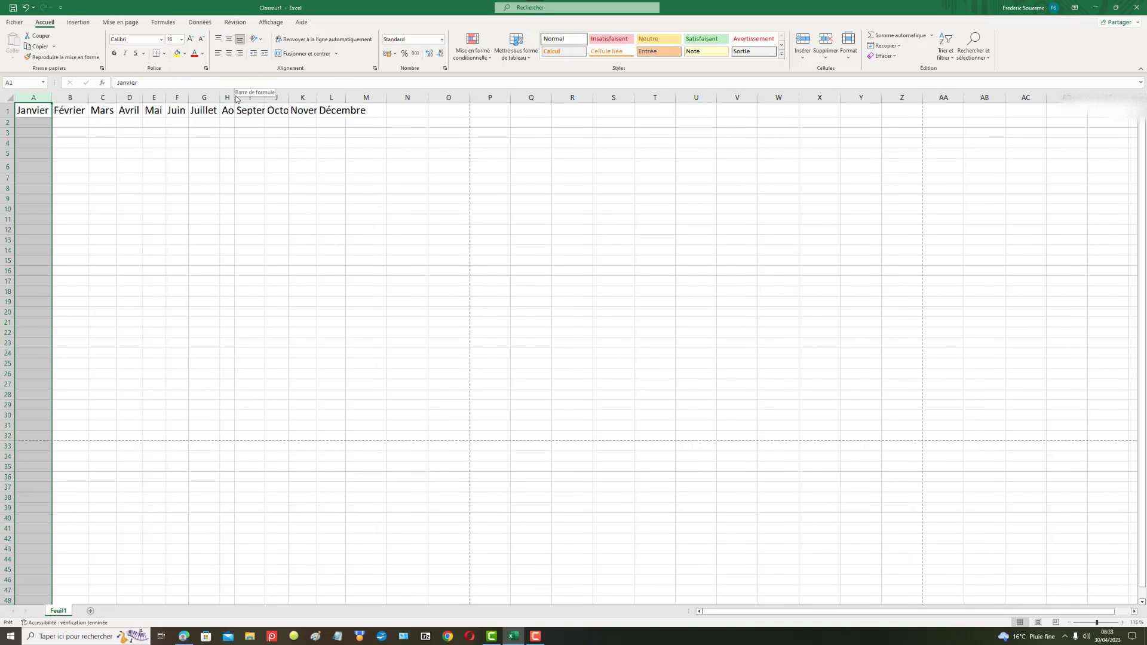
pyautogui.doubleClick(235, 97)
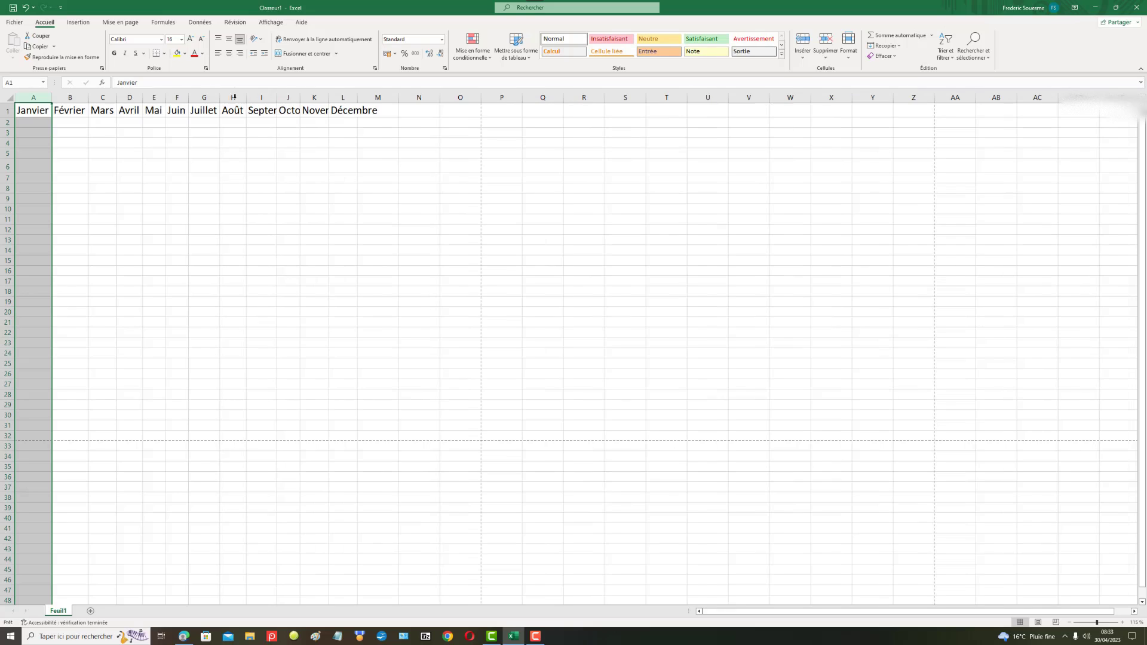
pyautogui.doubleClick(277, 97)
pyautogui.doubleClick(323, 97)
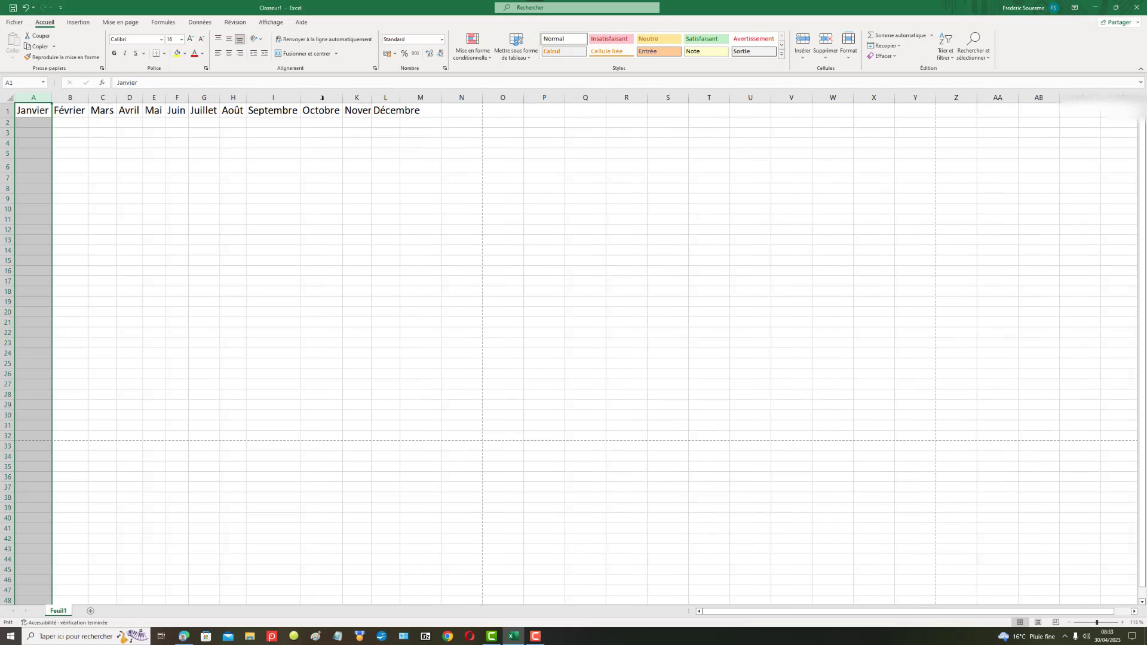
pyautogui.doubleClick(372, 98)
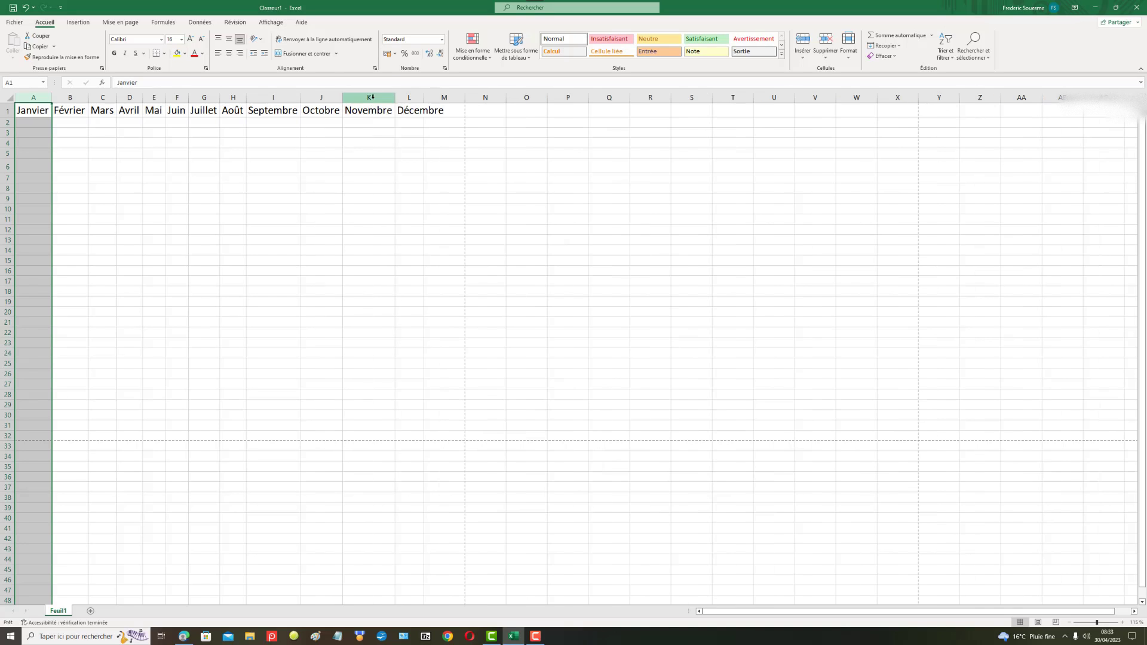
pyautogui.moveTo(424, 98); pyautogui.dragTo(423, 97)
pyautogui.doubleClick(424, 97)
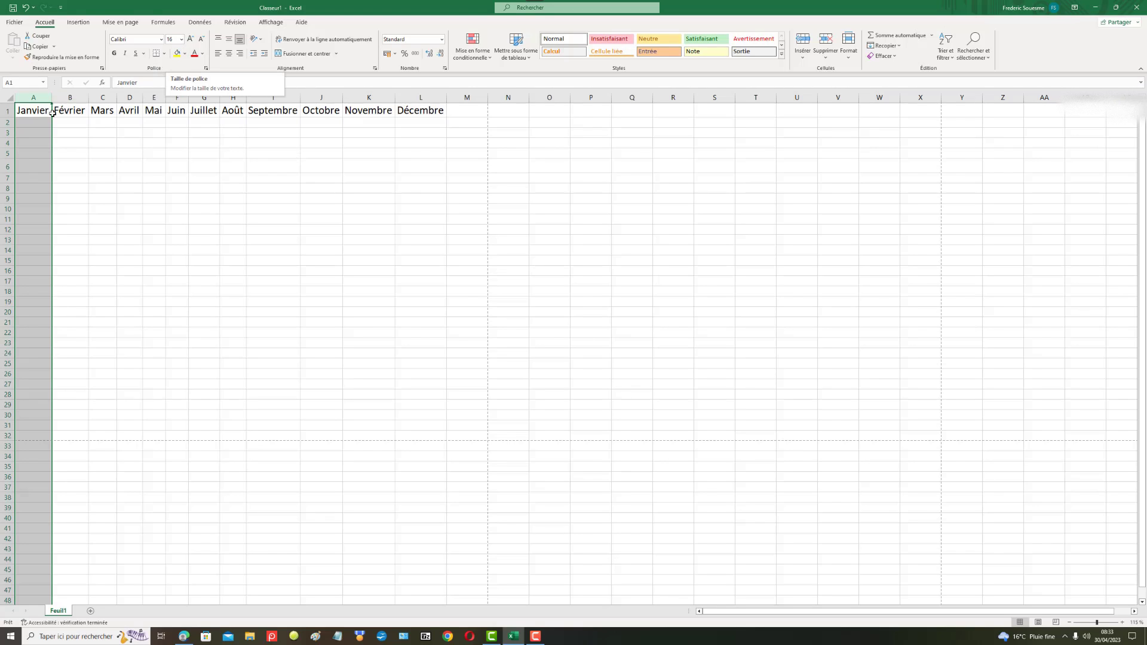
# Set the month headings in A1:L1 to font size 17 and autofit the Septembre column
pyautogui.moveTo(42, 111); pyautogui.dragTo(430, 111)
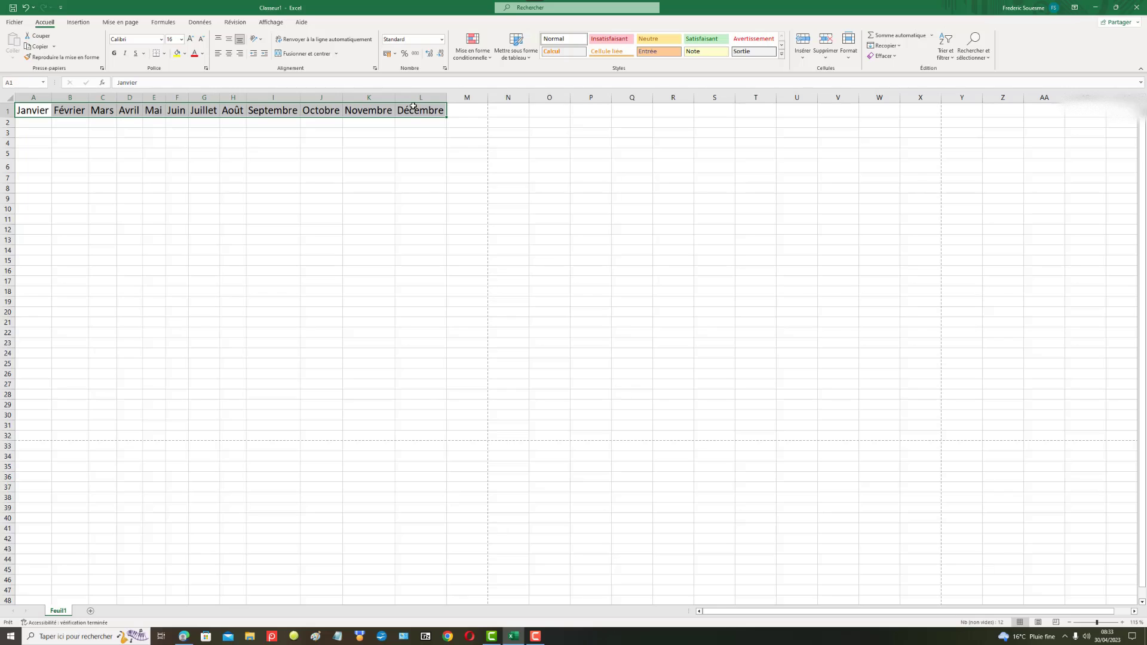
pyautogui.click(181, 39)
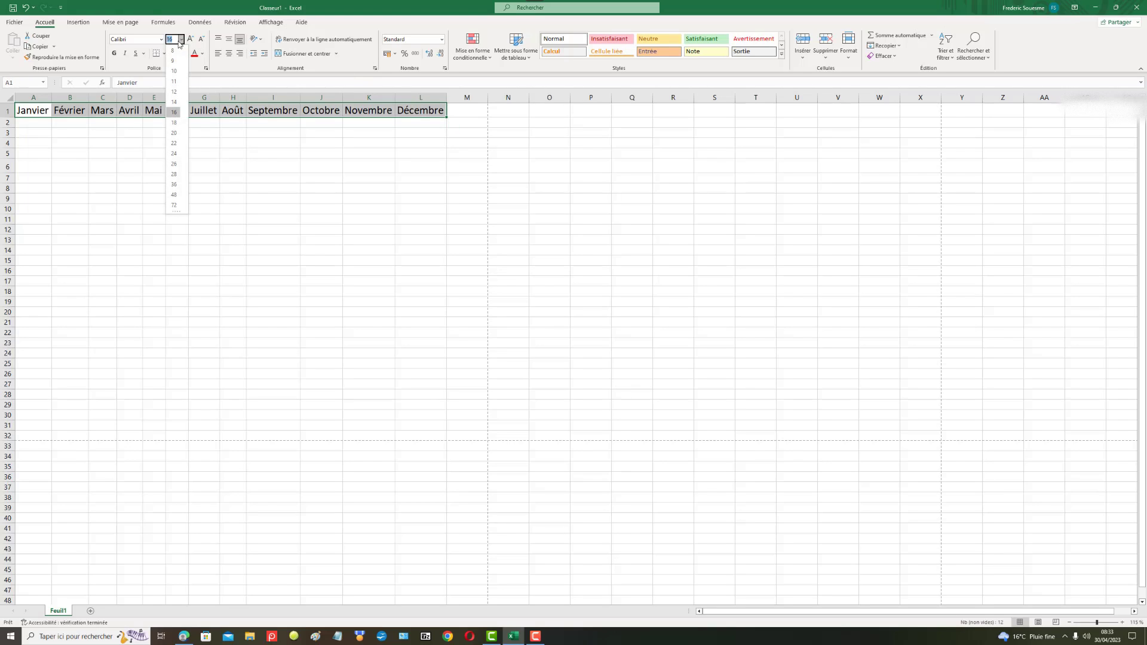
pyautogui.write('17')
pyautogui.press('Return')
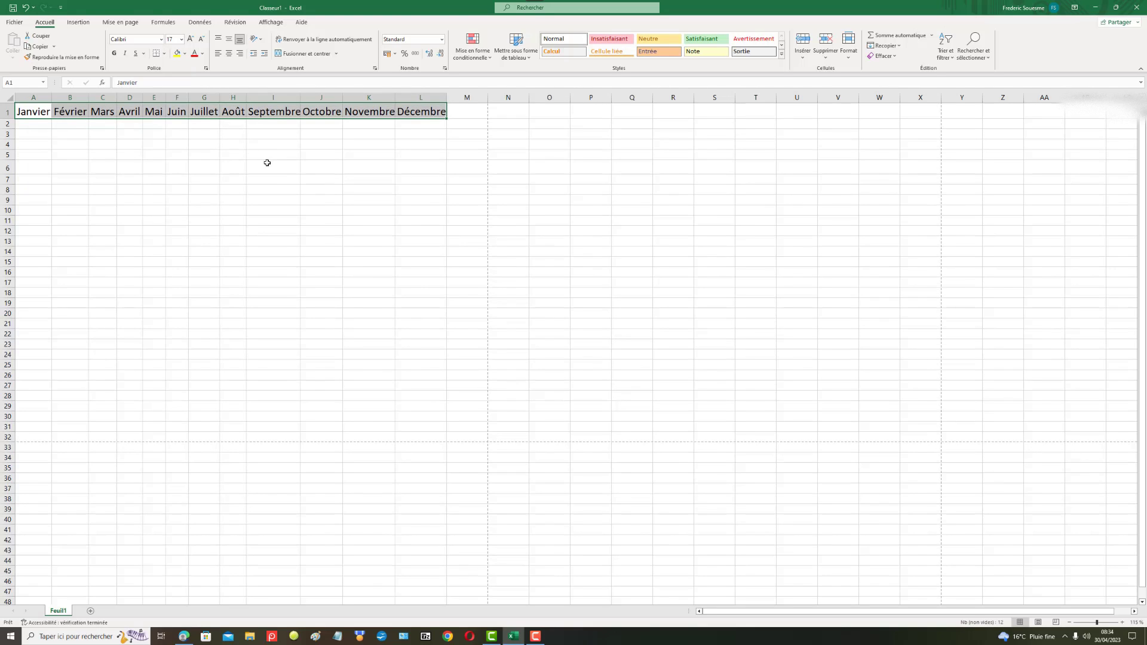
pyautogui.doubleClick(299, 101)
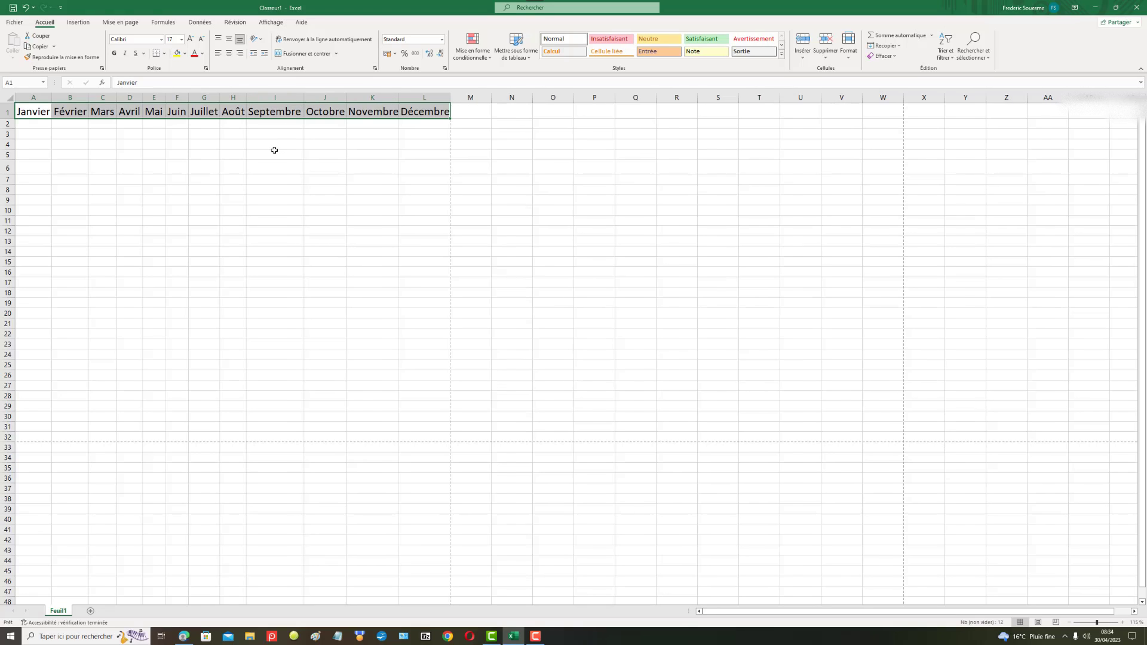
# Set the month headings in A1:L1 to font size 18 and widen the Septembre, Novembre, Décembre and Janvier columns to fit
pyautogui.click(181, 39)
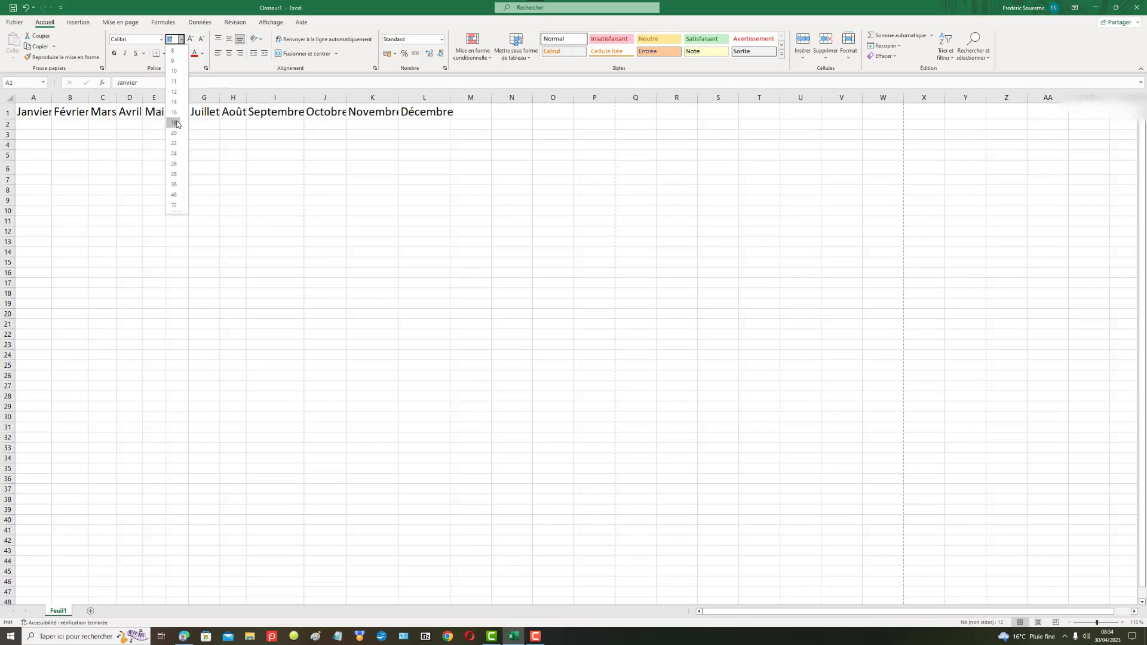
pyautogui.click(174, 122)
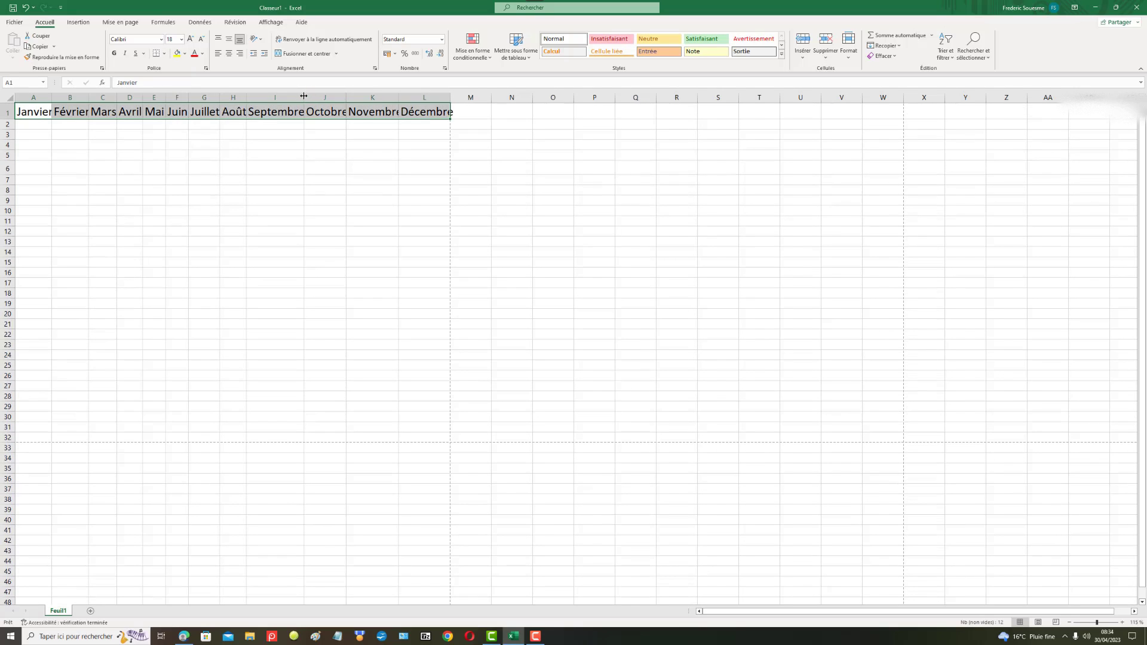
pyautogui.moveTo(303, 95); pyautogui.dragTo(307, 95)
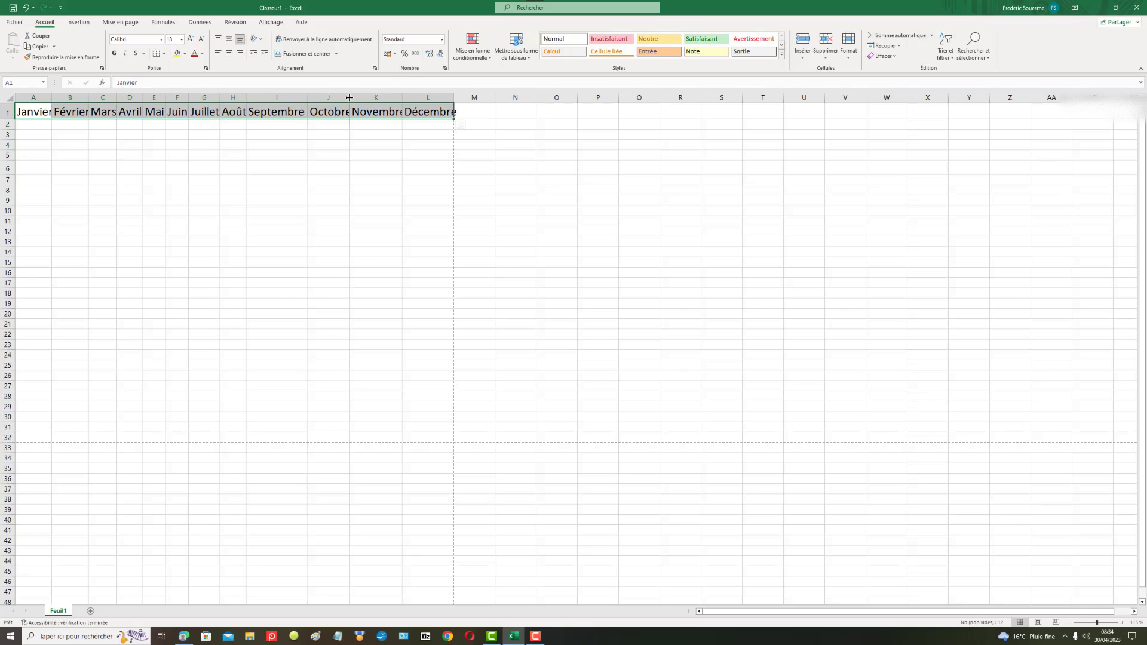
pyautogui.doubleClick(402, 97)
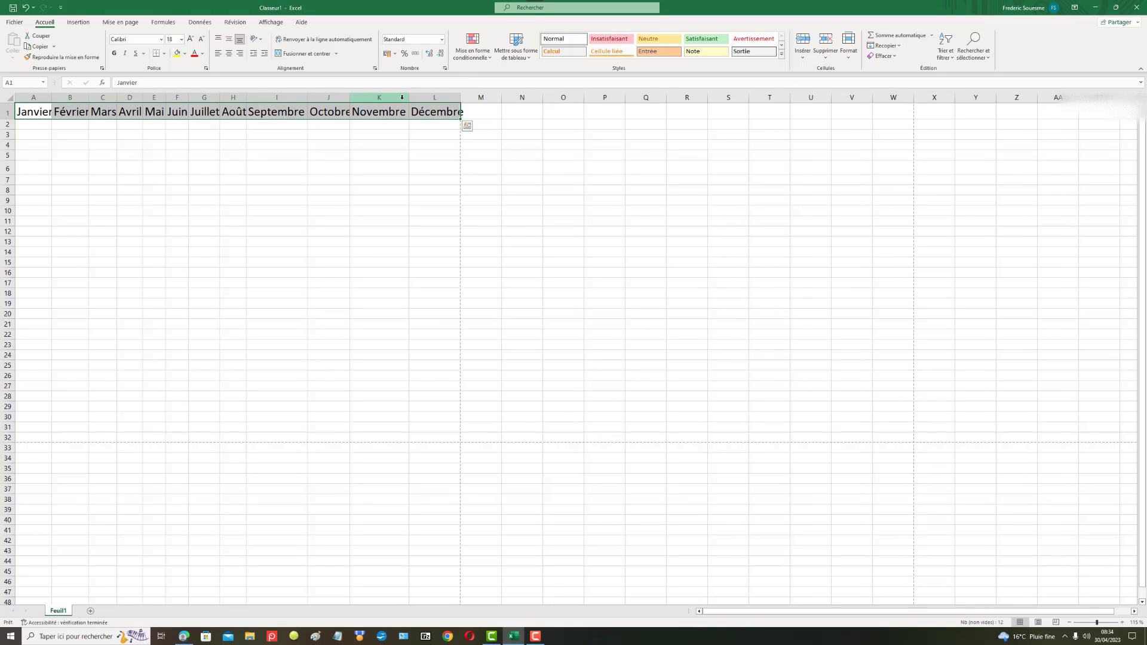
pyautogui.doubleClick(459, 97)
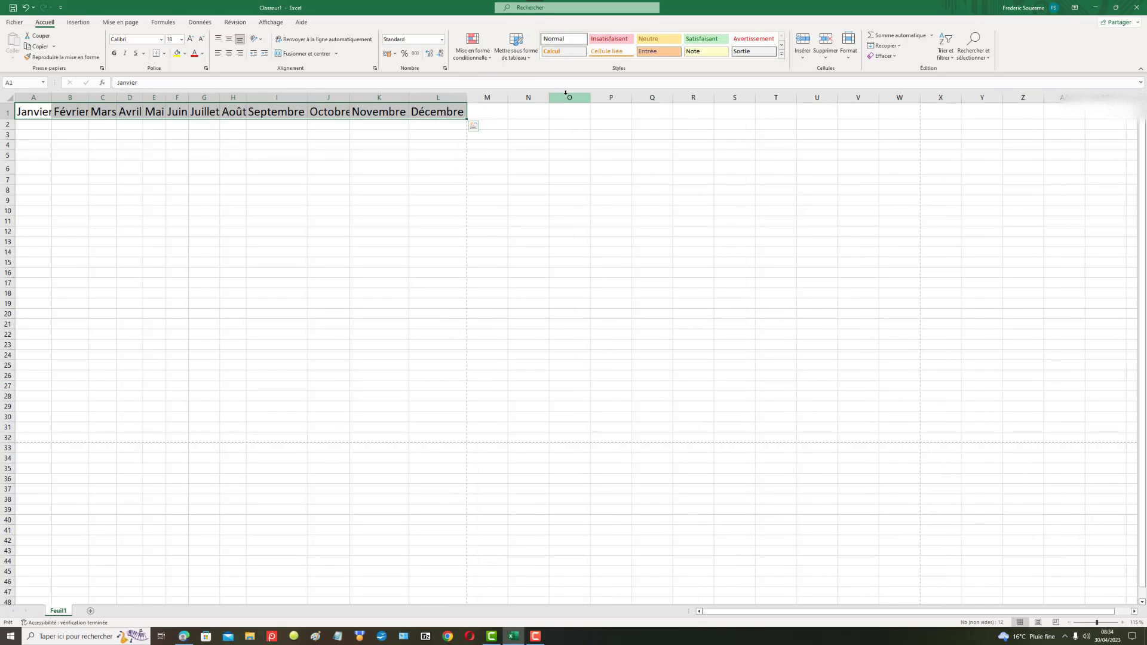
pyautogui.click(55, 98)
pyautogui.doubleClick(56, 98)
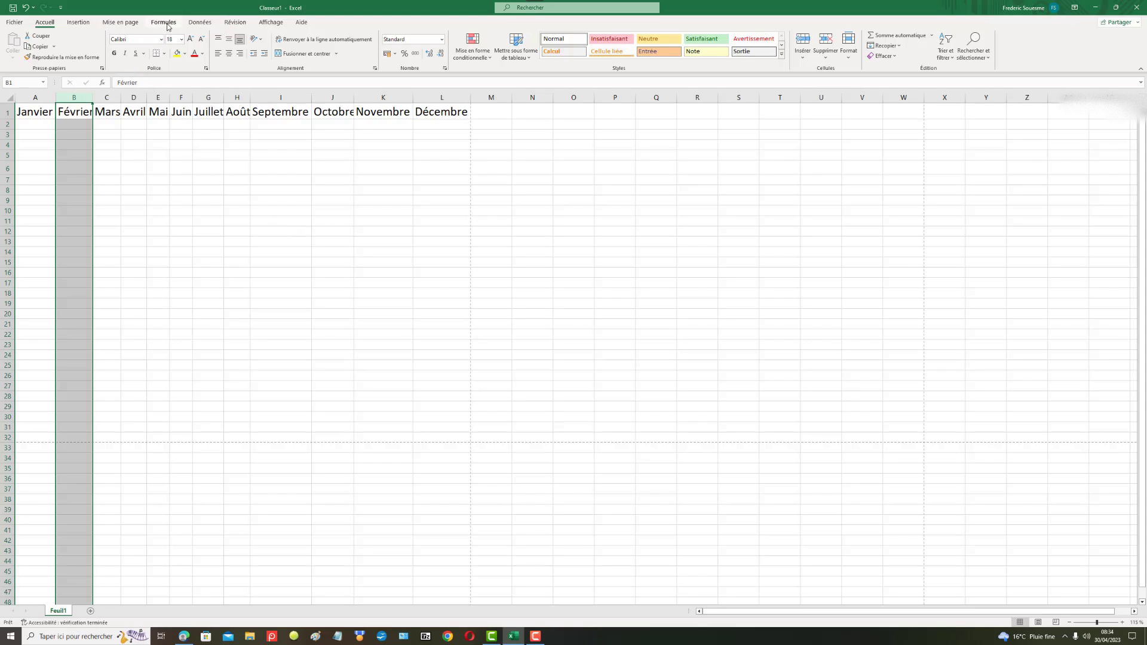
# Set the sheet's zoom magnification to 200 %
pyautogui.click(270, 22)
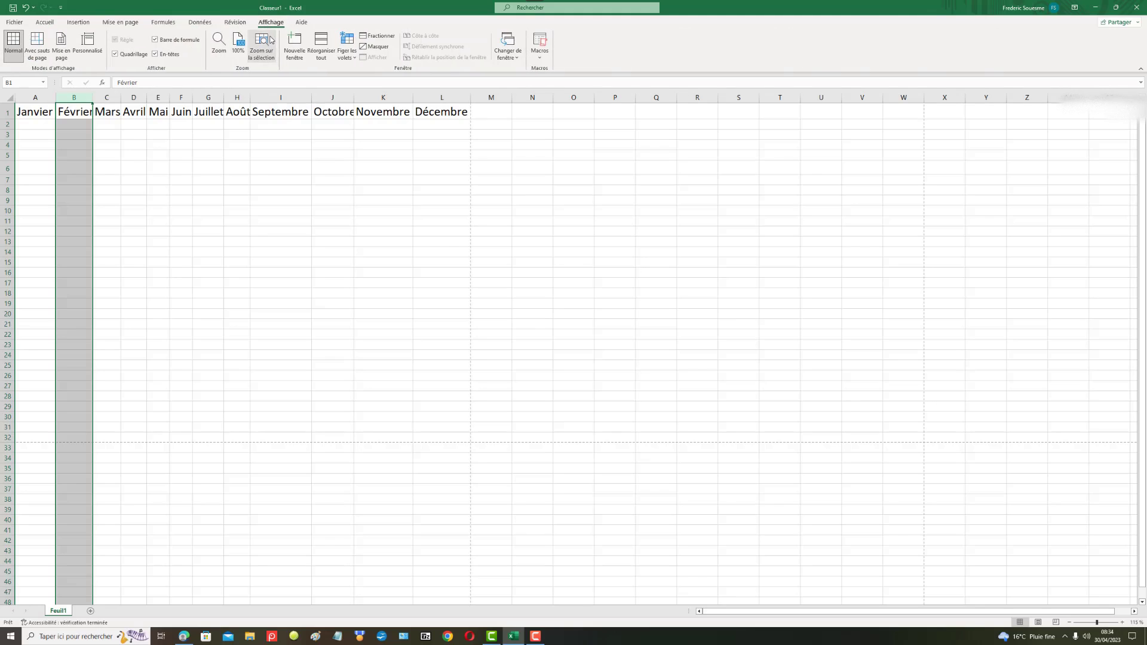
pyautogui.click(217, 48)
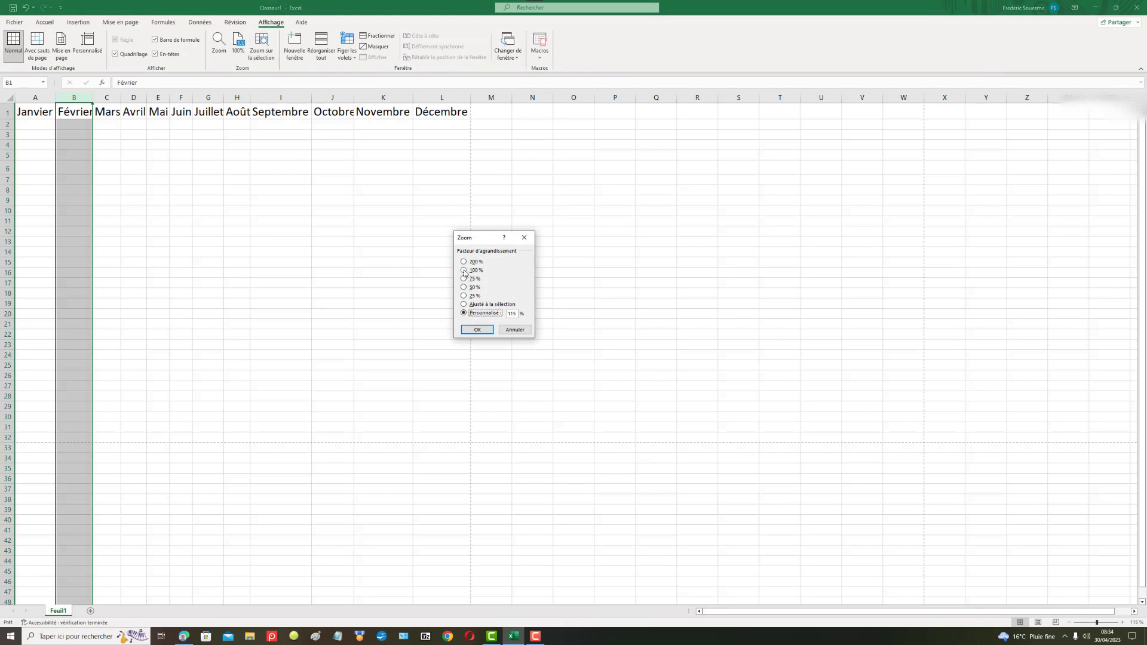
pyautogui.click(464, 261)
pyautogui.click(489, 329)
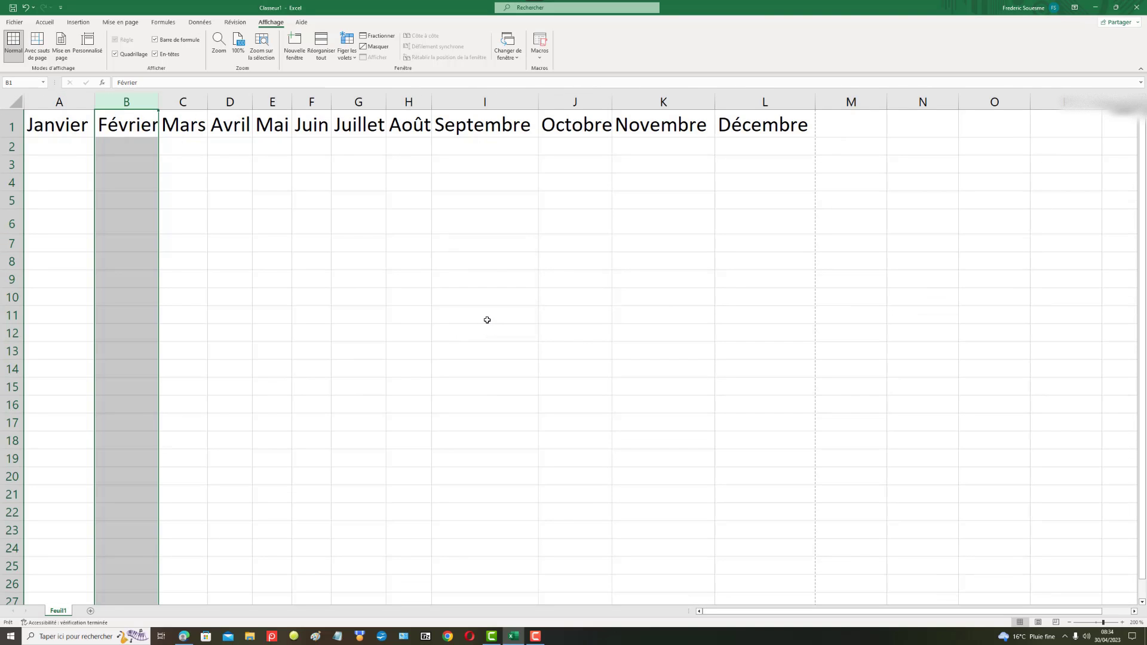